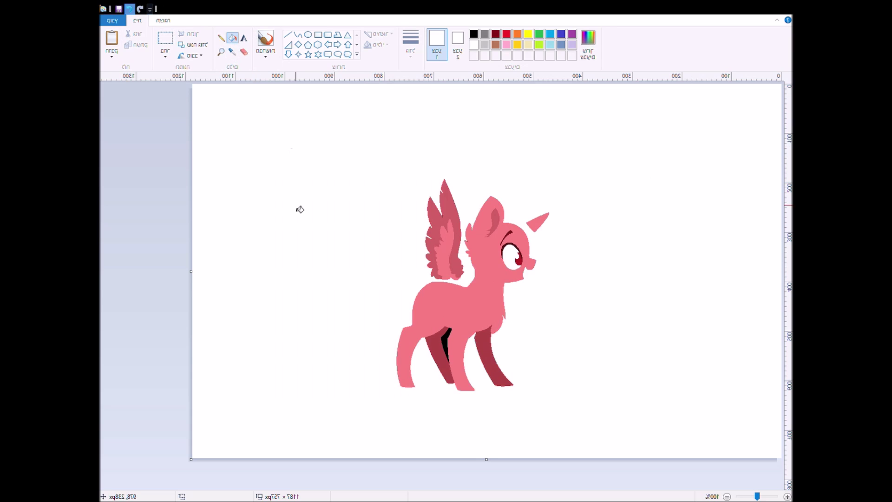
# Step: Cover the leftover black pixels around the wing's feather notches with white using the Pencil
pyautogui.scroll(4, 378, 194)
pyautogui.click(220, 37)
pyautogui.moveTo(390, 124); pyautogui.dragTo(392, 129)
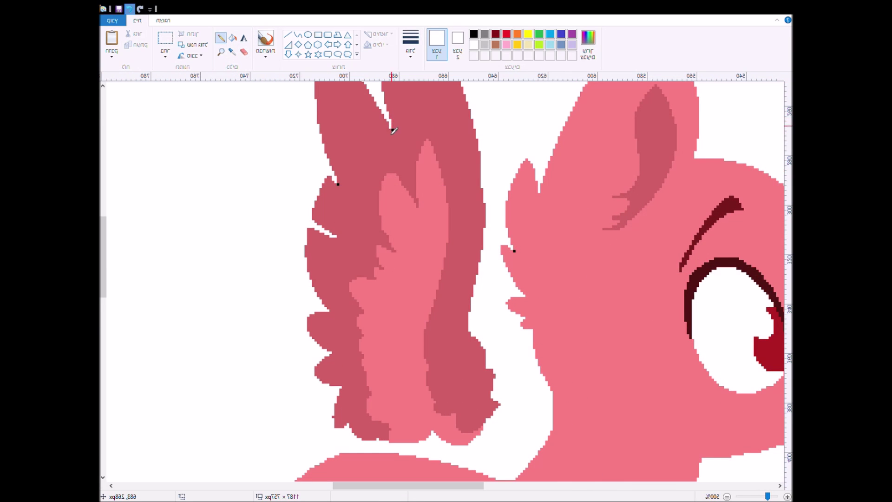
pyautogui.click(129, 9)
# Step: Select the pony's detached horn and delete it, including the small leftover piece at its base
pyautogui.scroll(-5, 340, 264)
pyautogui.scroll(8, 446, 371)
pyautogui.hscroll(3, 454, 193)
pyautogui.click(165, 42)
pyautogui.moveTo(724, 260); pyautogui.dragTo(595, 398)
pyautogui.press('Delete')
pyautogui.moveTo(637, 318); pyautogui.dragTo(596, 370)
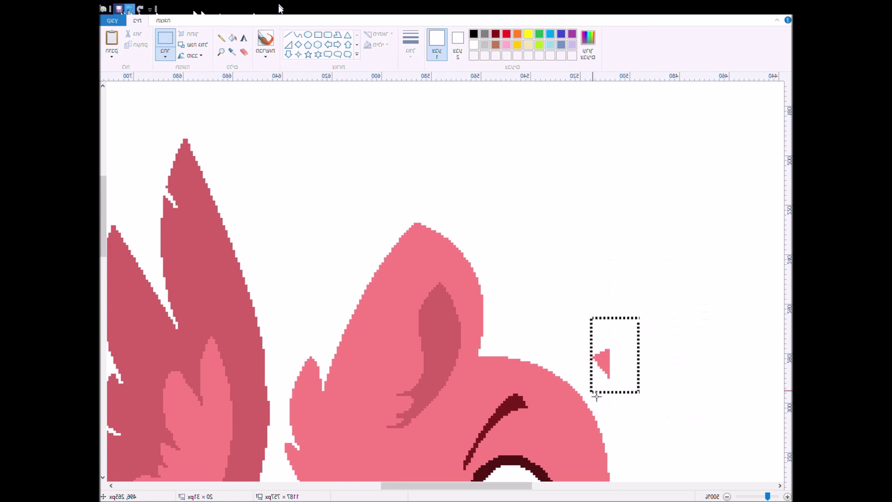
pyautogui.press('Delete')
# Step: Paste the purple-and-blue reference pony onto the blank canvas area behind the base pony
pyautogui.scroll(-5, 600, 371)
pyautogui.scroll(-3, 541, 172)
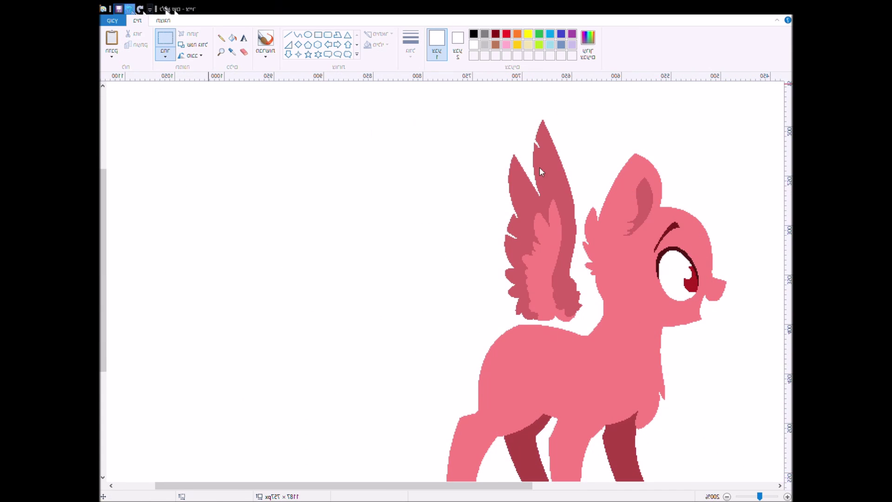
pyautogui.hotkey('ctrl', 'v')
# Step: Sample the light blue coat colour from the reference pony and fill the base's body and inner wing with it
pyautogui.click(232, 51)
pyautogui.click(306, 156)
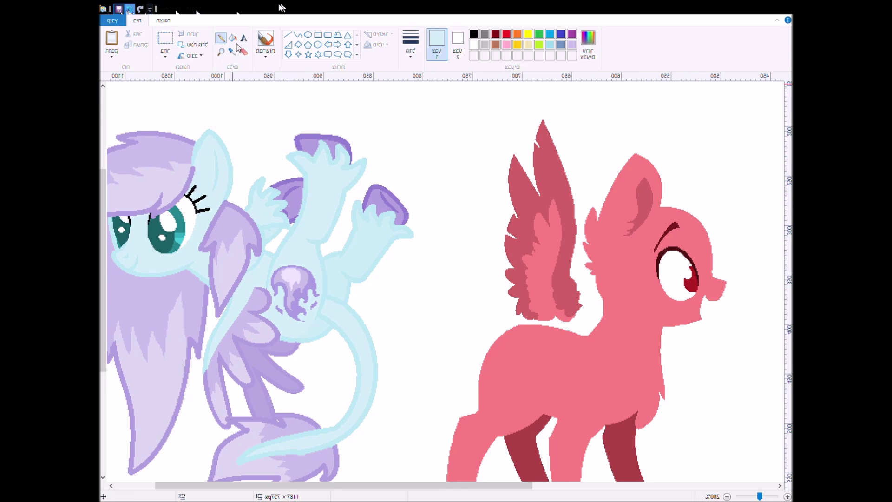
pyautogui.click(232, 38)
pyautogui.click(535, 347)
pyautogui.click(554, 204)
# Step: Sample the darker aqua outline colour from the reference and fill the base's two far legs and inner ear
pyautogui.click(232, 52)
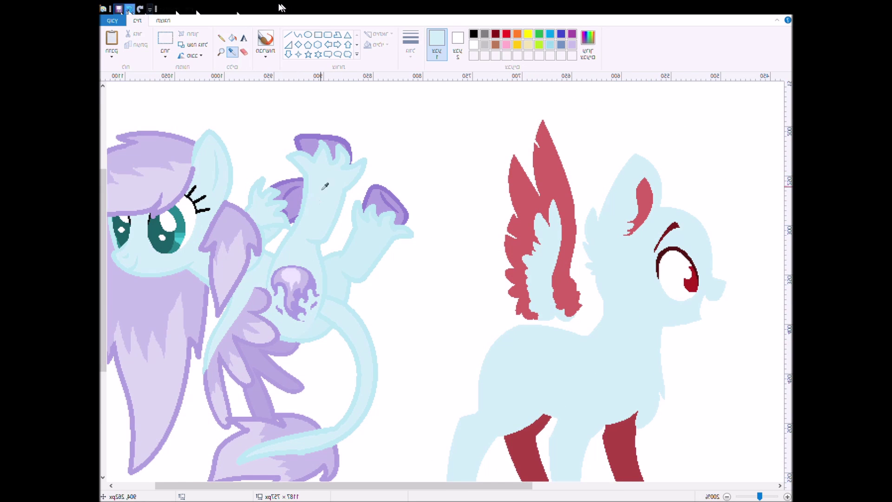
pyautogui.click(319, 201)
pyautogui.click(539, 432)
pyautogui.click(622, 446)
pyautogui.click(648, 200)
pyautogui.click(548, 259)
# Step: Sample lavender from the reference pony and fill the outer feathers of the base's wing
pyautogui.click(231, 52)
pyautogui.click(258, 296)
pyautogui.scroll(-2, 524, 223)
pyautogui.click(524, 219)
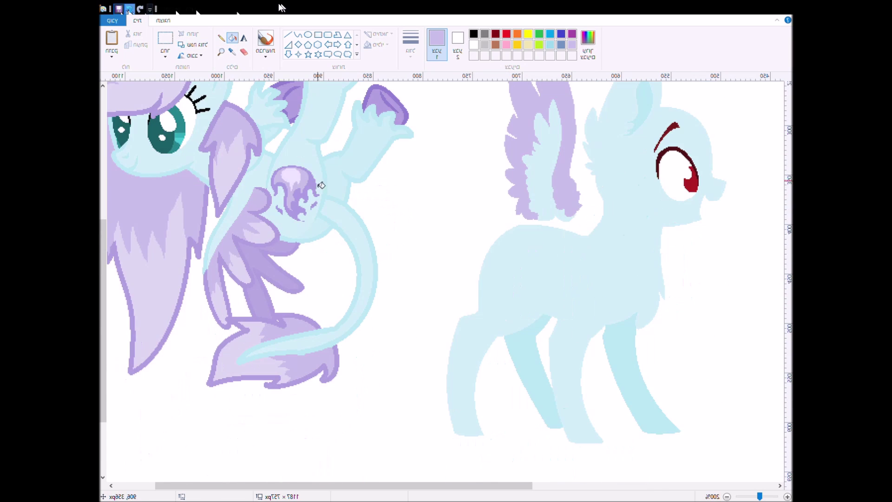
# Step: Sample teal shades from the reference eye and recolour the base's iris, upper lash line and eyebrow
pyautogui.click(232, 52)
pyautogui.scroll(2, 484, 216)
pyautogui.click(160, 234)
pyautogui.click(232, 37)
pyautogui.click(691, 278)
pyautogui.click(669, 249)
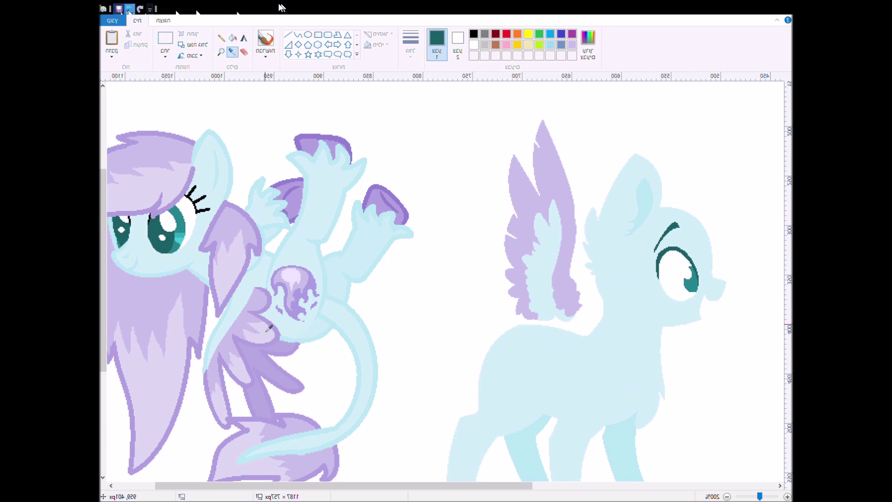
# Step: Sample the reference's pale lavender and pencil a jagged zigzag line across the wing's outer feathers
pyautogui.click(269, 328)
pyautogui.keyDown('ctrl'); pyautogui.scroll(3, 481, 251); pyautogui.keyUp('ctrl')
pyautogui.moveTo(532, 138)
pyautogui.mouseDown()
pyautogui.moveTo(496, 177)
pyautogui.moveTo(459, 112)
pyautogui.moveTo(460, 159)
pyautogui.moveTo(469, 169)
pyautogui.moveTo(469, 151)
pyautogui.moveTo(457, 156)
pyautogui.moveTo(450, 198)
pyautogui.moveTo(409, 216)
pyautogui.mouseUp()
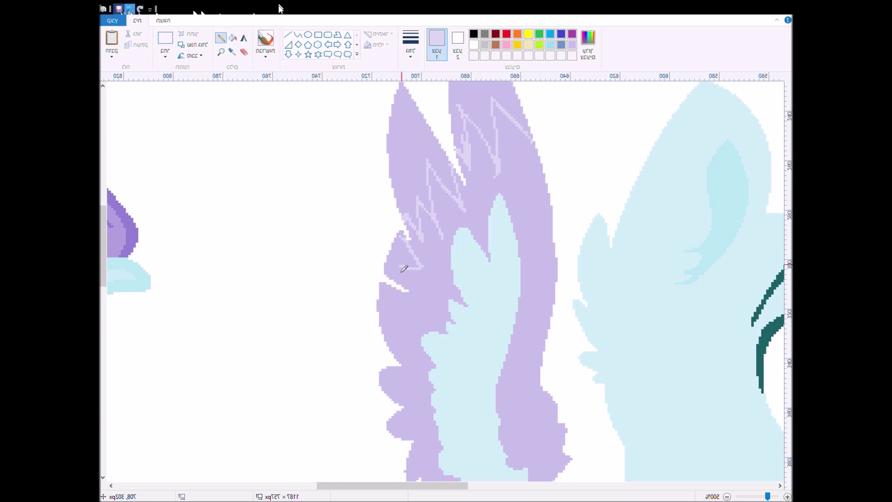
pyautogui.scroll(-5, 405, 268)
pyautogui.scroll(2, 404, 268)
pyautogui.moveTo(426, 180); pyautogui.dragTo(430, 246)
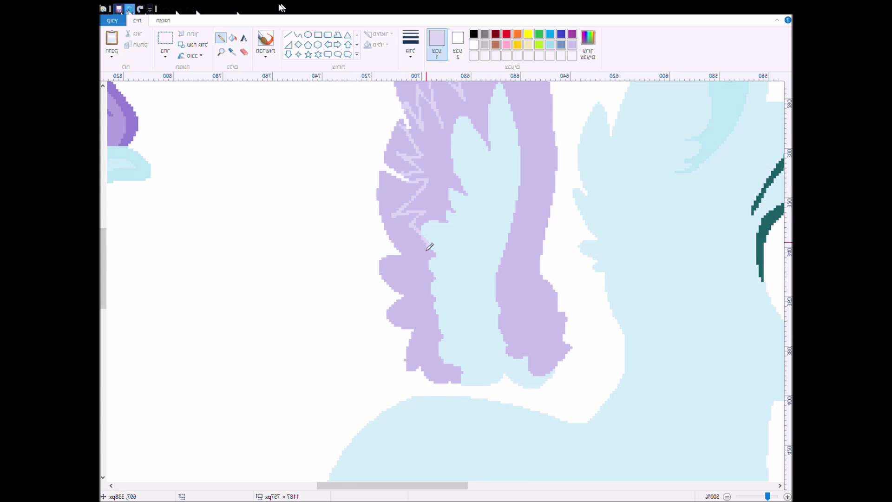
# Step: Fill the feather tips outside the zigzag line with pale lavender
pyautogui.click(232, 38)
pyautogui.click(395, 214)
pyautogui.click(403, 331)
pyautogui.scroll(5, 464, 213)
pyautogui.click(467, 211)
# Step: Select the detached wing with a free-form selection and move it down onto the pony's back
pyautogui.scroll(-2, 470, 393)
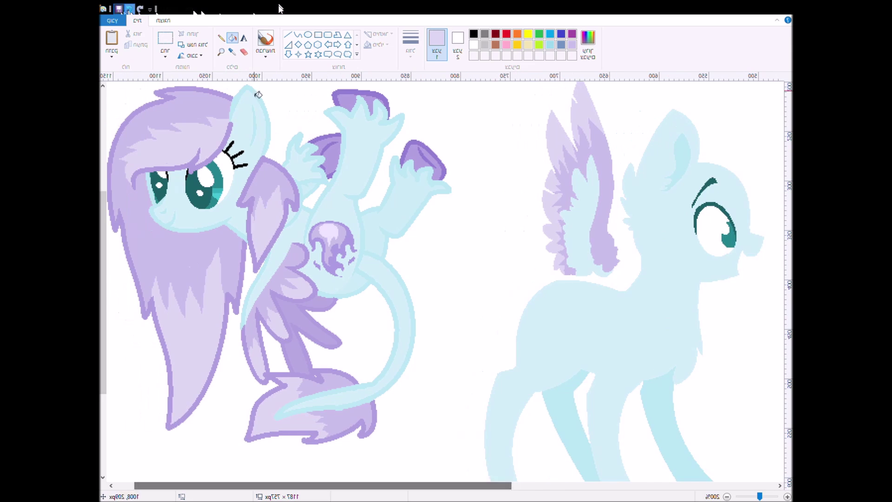
pyautogui.click(165, 39)
pyautogui.moveTo(535, 346)
pyautogui.mouseDown()
pyautogui.moveTo(621, 221)
pyautogui.moveTo(633, 362)
pyautogui.moveTo(535, 346)
pyautogui.mouseUp()
pyautogui.scroll(-1, 536, 346)
pyautogui.moveTo(584, 260); pyautogui.dragTo(584, 302)
pyautogui.moveTo(478, 486); pyautogui.dragTo(548, 485)
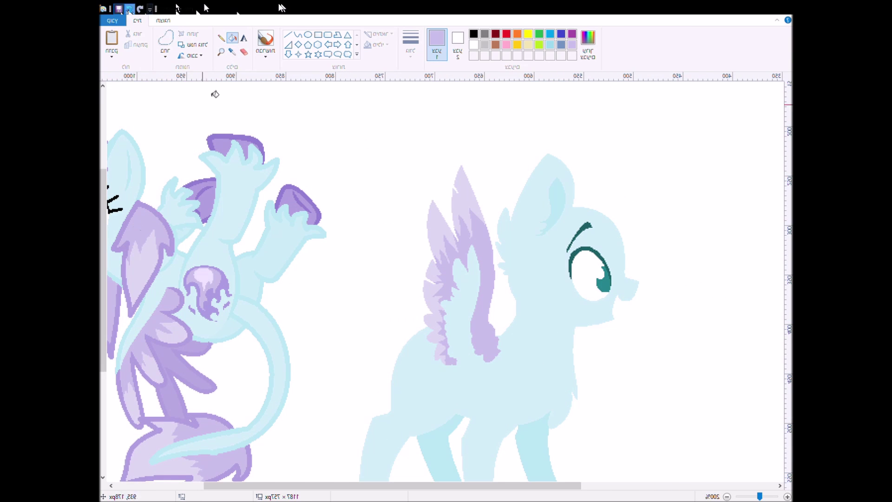
# Step: Draw the lower edge of the fringe across the pony's eye and muzzle with the lavender Curve tool
pyautogui.click(298, 35)
pyautogui.moveTo(605, 268); pyautogui.dragTo(593, 254)
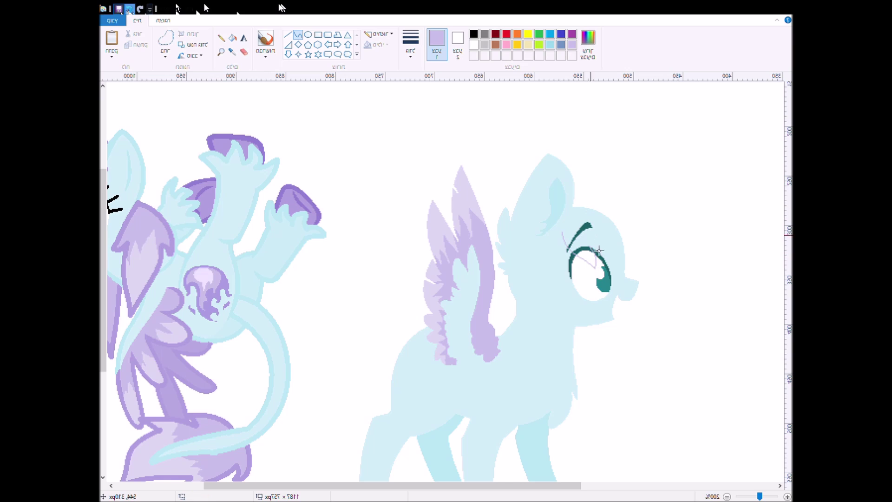
pyautogui.moveTo(638, 273); pyautogui.dragTo(633, 270)
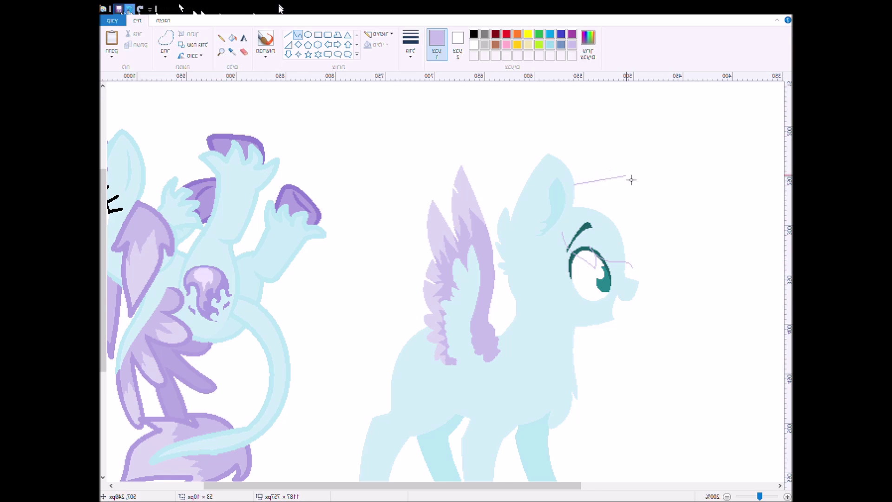
# Step: Draw the long mane's outline in curves, from the ear past the face with pointed strands down to the front hoof
pyautogui.moveTo(613, 184)
pyautogui.mouseDown()
pyautogui.moveTo(665, 272)
pyautogui.moveTo(635, 175)
pyautogui.moveTo(669, 206)
pyautogui.moveTo(663, 315)
pyautogui.mouseUp()
pyautogui.scroll(-2, 663, 315)
pyautogui.moveTo(665, 218)
pyautogui.mouseDown()
pyautogui.moveTo(693, 164)
pyautogui.moveTo(660, 196)
pyautogui.mouseUp()
pyautogui.click(129, 10)
pyautogui.moveTo(659, 122)
pyautogui.mouseDown()
pyautogui.moveTo(667, 247)
pyautogui.moveTo(677, 164)
pyautogui.moveTo(666, 226)
pyautogui.mouseUp()
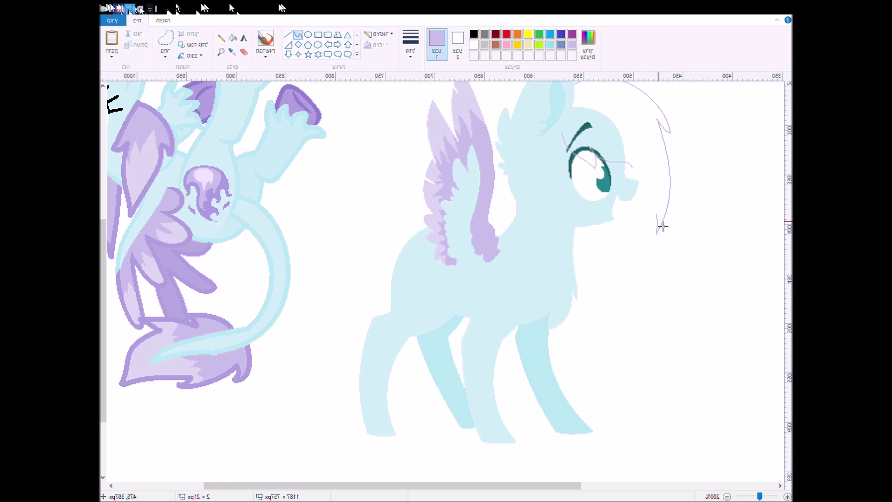
pyautogui.moveTo(634, 306)
pyautogui.mouseDown()
pyautogui.moveTo(640, 298)
pyautogui.moveTo(611, 384)
pyautogui.moveTo(609, 369)
pyautogui.mouseUp()
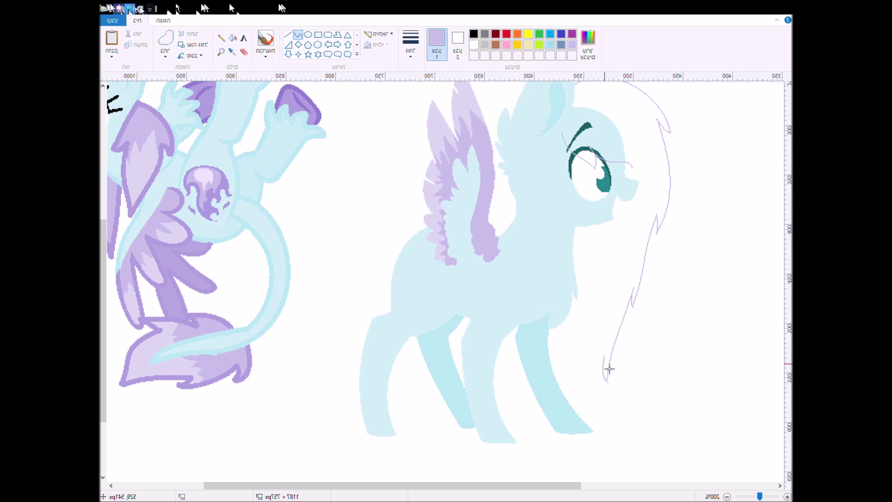
pyautogui.moveTo(591, 442)
pyautogui.mouseDown()
pyautogui.moveTo(555, 330)
pyautogui.moveTo(551, 378)
pyautogui.mouseUp()
# Step: Draw the outline of a pointed lock of mane on the neck below the cheek with curves
pyautogui.scroll(3, 498, 301)
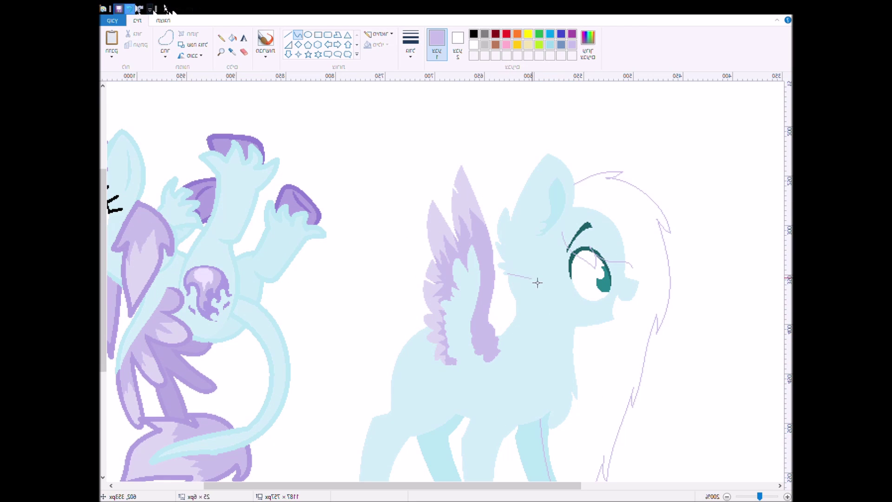
pyautogui.click(128, 8)
pyautogui.moveTo(508, 278); pyautogui.dragTo(558, 296)
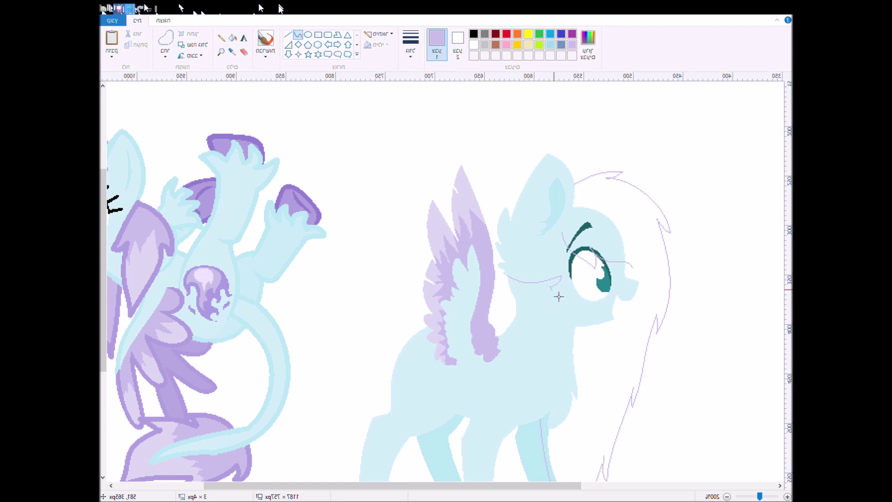
pyautogui.moveTo(516, 280); pyautogui.dragTo(529, 310)
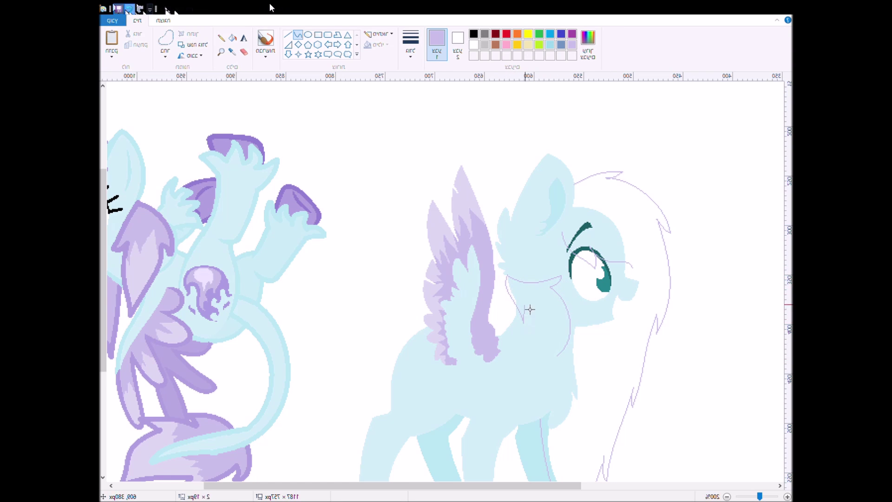
pyautogui.moveTo(558, 344); pyautogui.dragTo(554, 330)
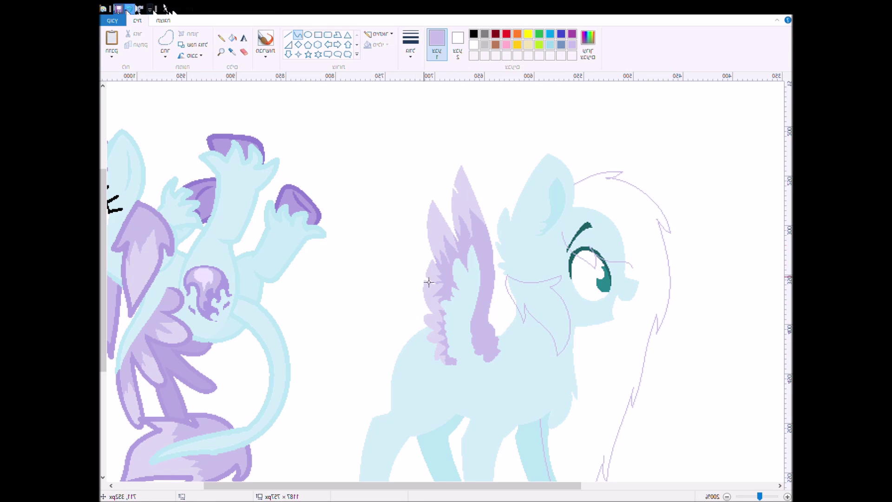
# Step: Draw a slim curved tail rising from the pony's rump and fill it with the light blue coat colour
pyautogui.moveTo(385, 204); pyautogui.dragTo(393, 165)
pyautogui.moveTo(372, 218); pyautogui.dragTo(300, 307)
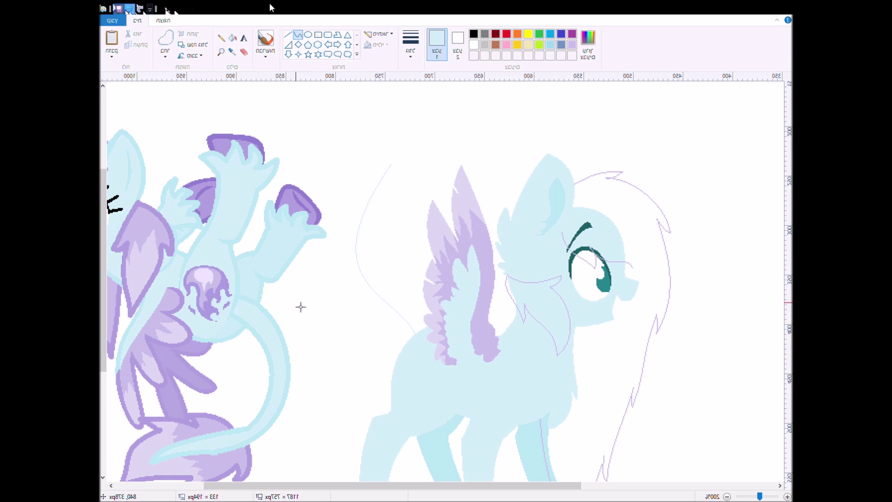
pyautogui.moveTo(396, 167); pyautogui.dragTo(361, 192)
pyautogui.click(130, 9)
pyautogui.hotkey('ctrl', 'y')
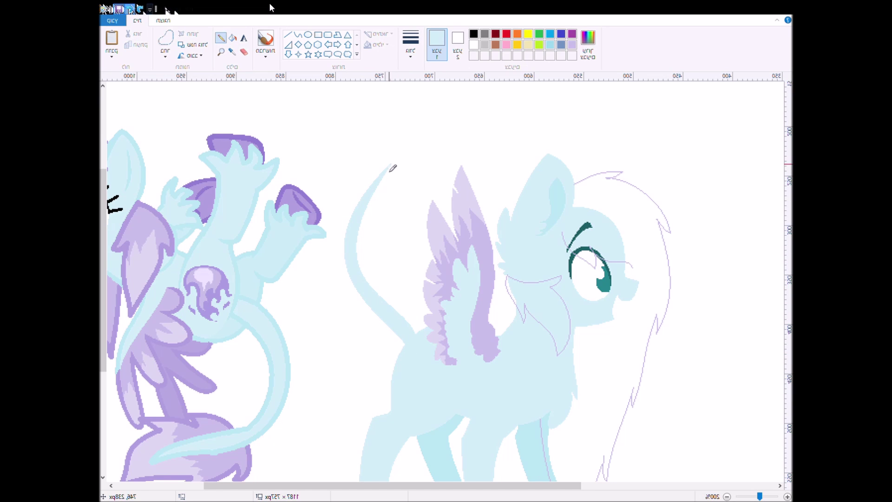
# Step: Sample the lavender hair colour and fill the mane lock on the neck
pyautogui.scroll(-2, 368, 208)
pyautogui.click(232, 51)
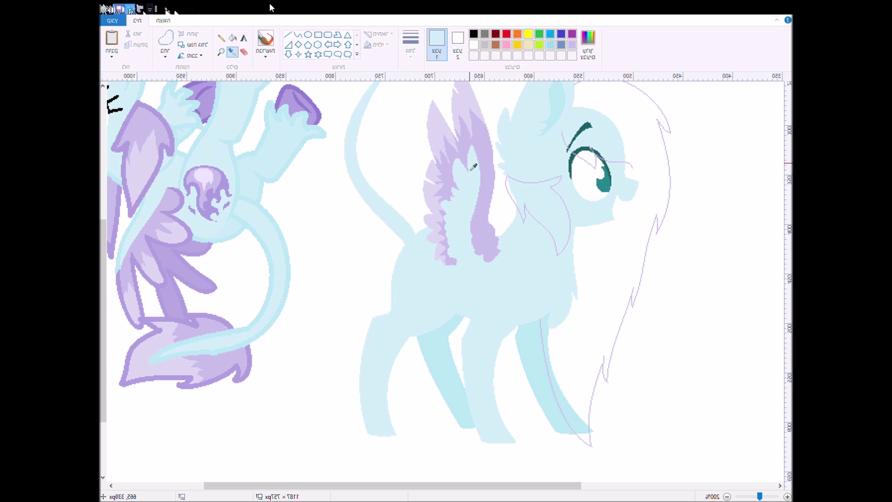
pyautogui.click(522, 199)
pyautogui.click(233, 39)
pyautogui.click(535, 214)
pyautogui.scroll(2, 488, 121)
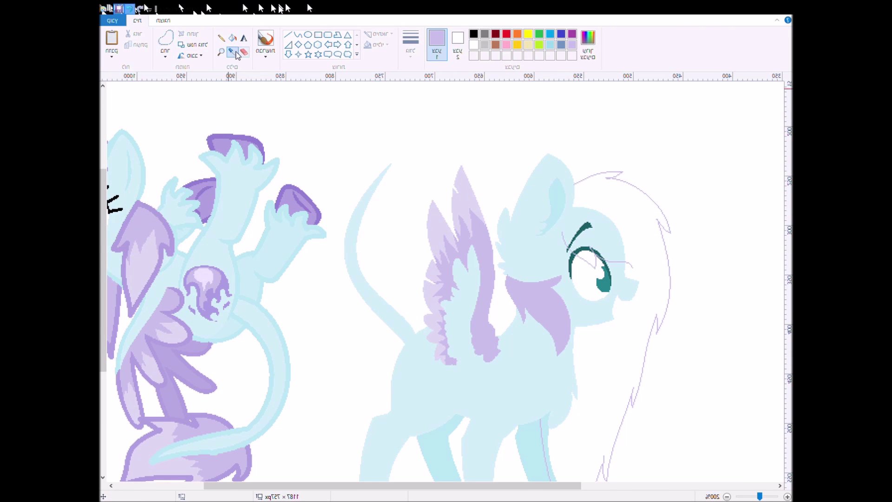
# Step: Draw a curve from the base of the ear down to the fringe to close the mane's back edge
pyautogui.click(220, 51)
pyautogui.hotkey('ctrl', 'pageup')
pyautogui.hotkey('ctrl', 'pageup')
pyautogui.click(298, 35)
pyautogui.moveTo(569, 150); pyautogui.dragTo(544, 247)
pyautogui.moveTo(563, 205); pyautogui.dragTo(567, 188)
# Step: Fill the fringe and the long front mane with lavender, covering the face parts and leg within the outline
pyautogui.click(233, 37)
pyautogui.click(594, 249)
pyautogui.click(584, 290)
pyautogui.click(588, 268)
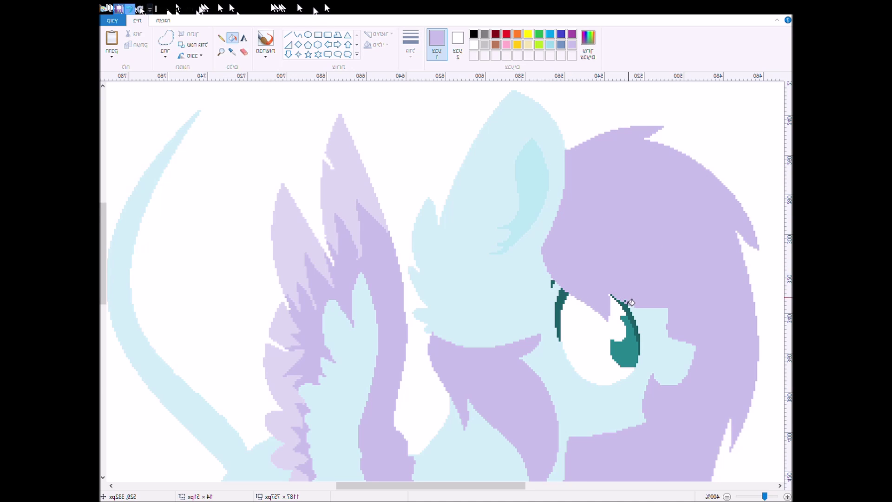
pyautogui.scroll(-10, 616, 300)
pyautogui.click(580, 326)
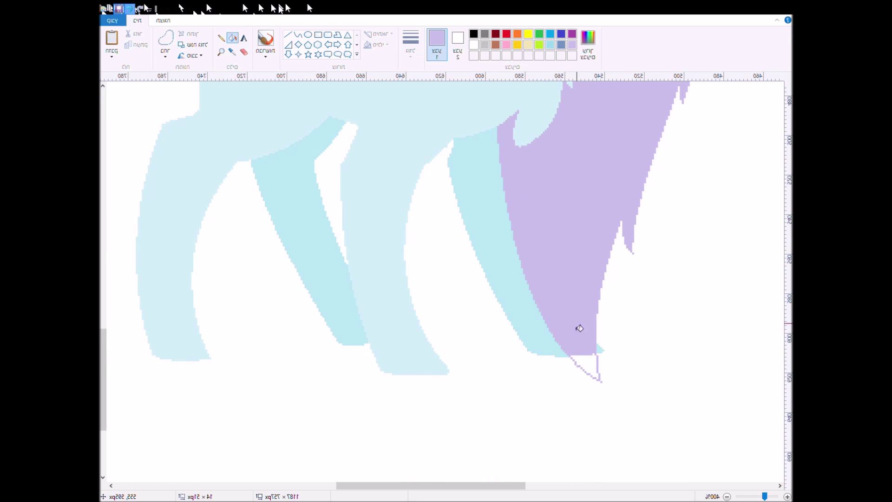
# Step: Draw a leaf-shaped tuft with jagged edges around the tail tip in curves and fill it with lavender
pyautogui.scroll(10, 480, 277)
pyautogui.scroll(-10, 491, 296)
pyautogui.scroll(10, 491, 296)
pyautogui.hscroll(-5, 491, 296)
pyautogui.click(298, 34)
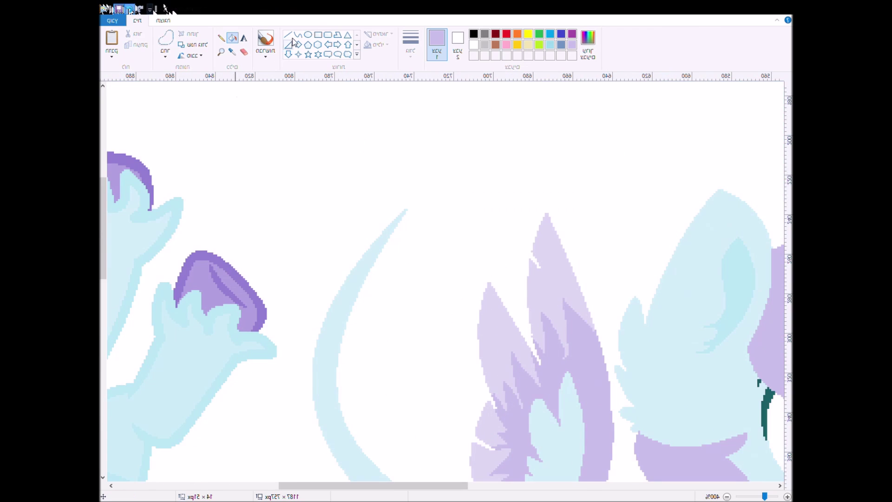
pyautogui.scroll(-2, 349, 132)
pyautogui.scroll(2, 348, 131)
pyautogui.moveTo(346, 227)
pyautogui.mouseDown()
pyautogui.moveTo(430, 211)
pyautogui.moveTo(305, 137)
pyautogui.mouseUp()
pyautogui.moveTo(307, 176); pyautogui.dragTo(273, 111)
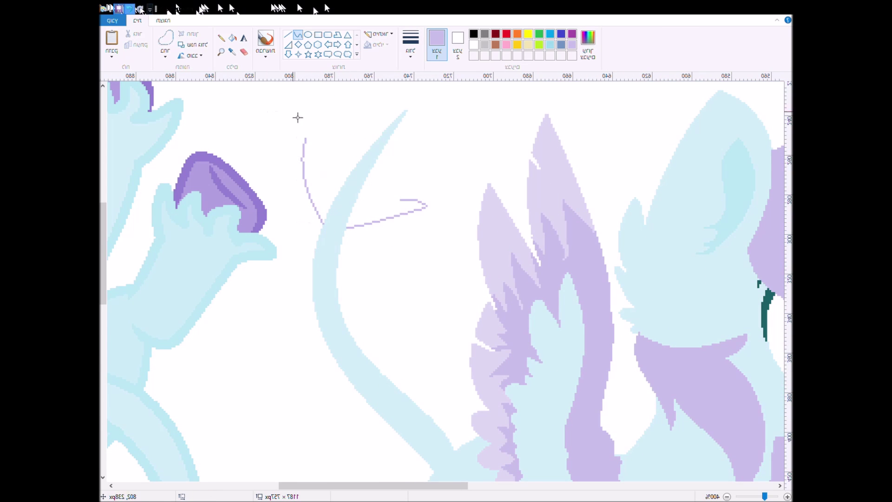
pyautogui.scroll(3, 326, 167)
pyautogui.moveTo(311, 253)
pyautogui.mouseDown()
pyautogui.moveTo(350, 175)
pyautogui.moveTo(443, 138)
pyautogui.moveTo(435, 220)
pyautogui.mouseUp()
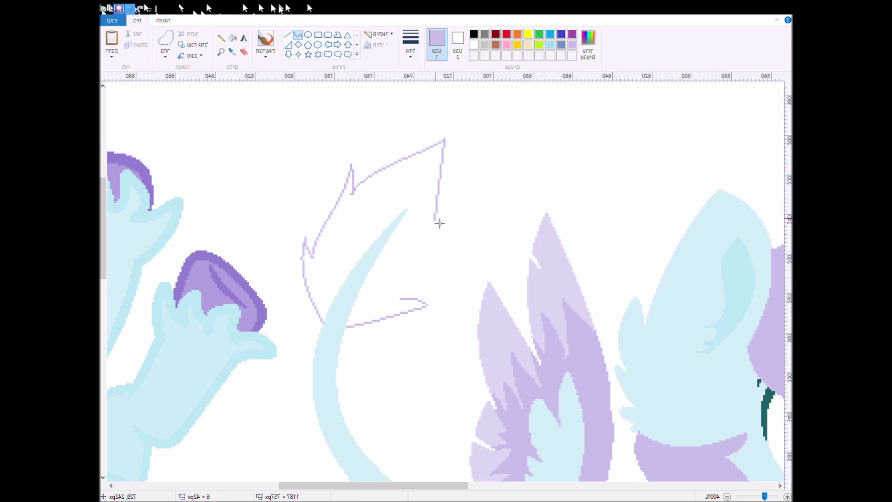
pyautogui.moveTo(411, 303)
pyautogui.mouseDown()
pyautogui.moveTo(460, 249)
pyautogui.moveTo(445, 245)
pyautogui.moveTo(444, 216)
pyautogui.mouseUp()
pyautogui.scroll(-5, 366, 206)
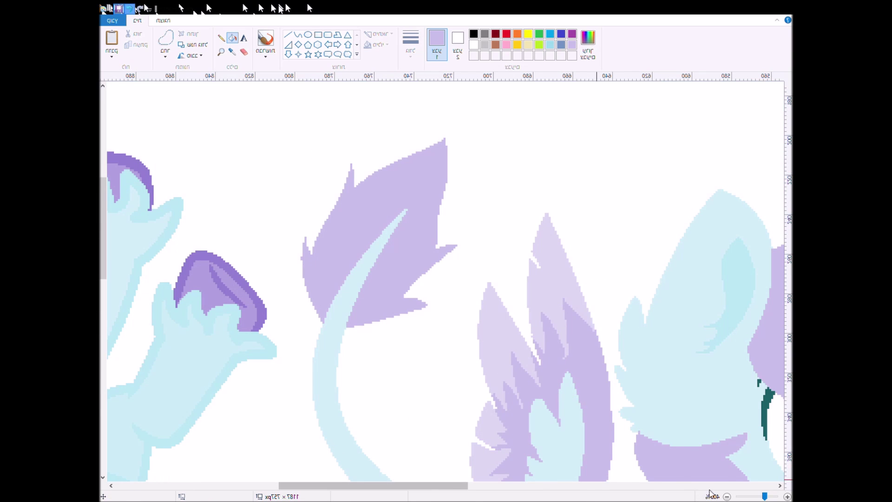
# Step: Pencil a pale lavender zigzag across the tail tuft and fill the tuft's upper part with the same colour
pyautogui.hotkey('ctrl', 'pagedown')
pyautogui.hotkey('ctrl', 'pagedown')
pyautogui.hotkey('ctrl', 'pagedown')
pyautogui.click(221, 38)
pyautogui.hotkey('ctrl', 'pageup')
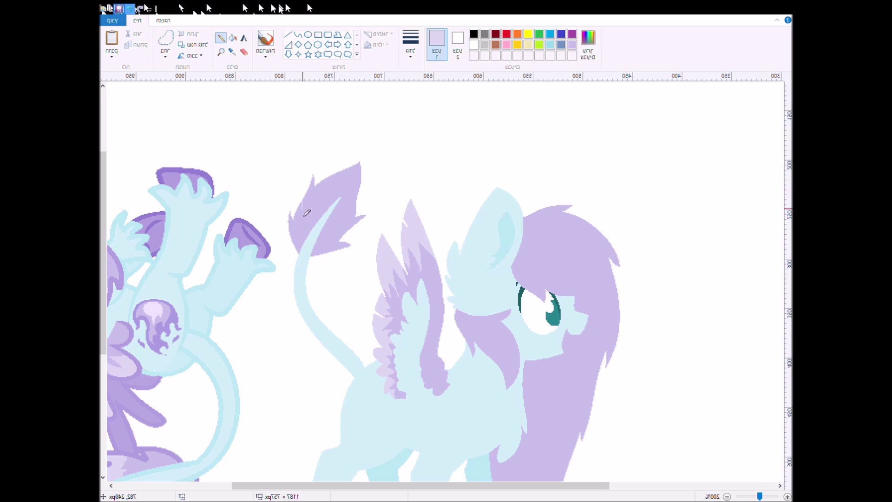
pyautogui.moveTo(329, 233); pyautogui.dragTo(351, 213)
pyautogui.click(333, 183)
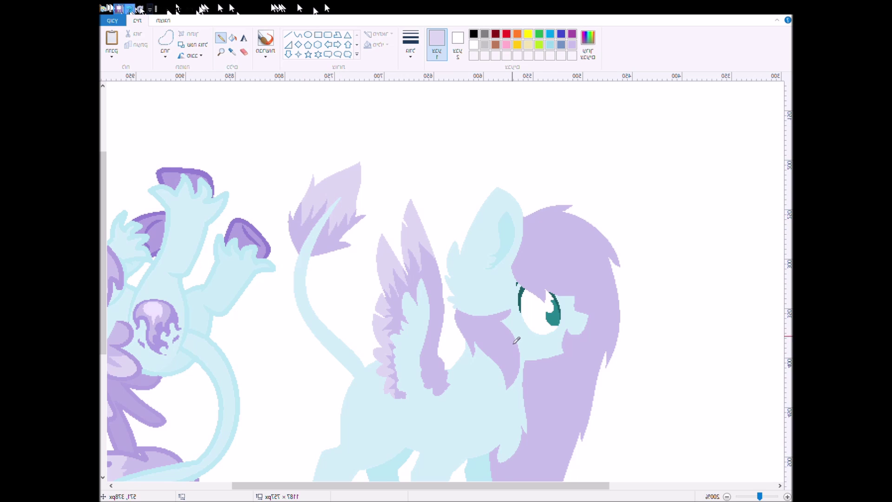
# Step: Pencil a jagged line across the neck lock and fill its lower end with pale lavender
pyautogui.moveTo(516, 340); pyautogui.dragTo(496, 328)
pyautogui.click(233, 38)
pyautogui.click(499, 357)
# Step: Pencil a zigzag across the lower part of the long mane and fill the ends below it with pale lavender
pyautogui.click(221, 38)
pyautogui.scroll(-3, 130, 311)
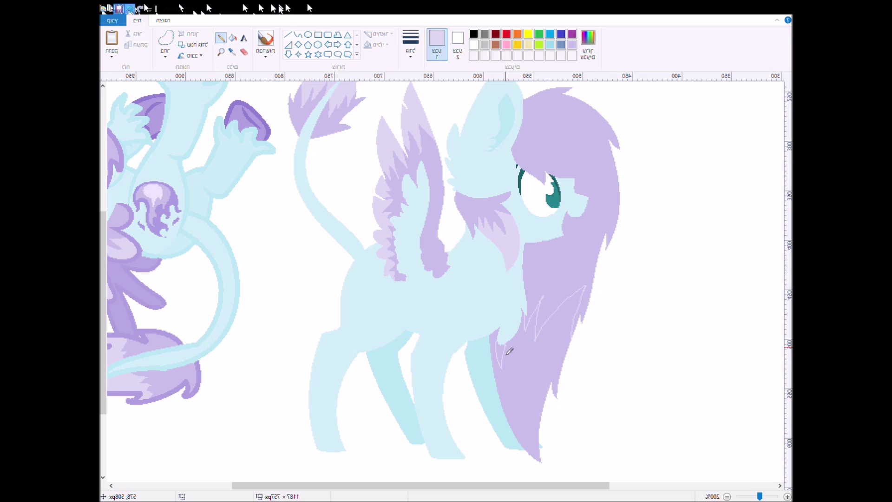
pyautogui.click(232, 38)
pyautogui.click(541, 320)
pyautogui.click(540, 309)
pyautogui.click(221, 37)
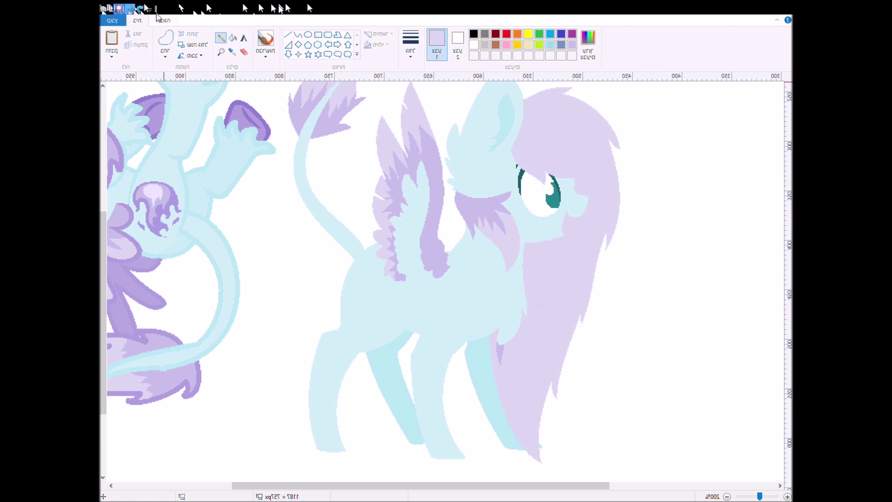
pyautogui.hotkey('ctrl', 'z')
# Step: Pencil a jagged line across the fringe and fill the strands below it with pale lavender
pyautogui.scroll(1, 561, 206)
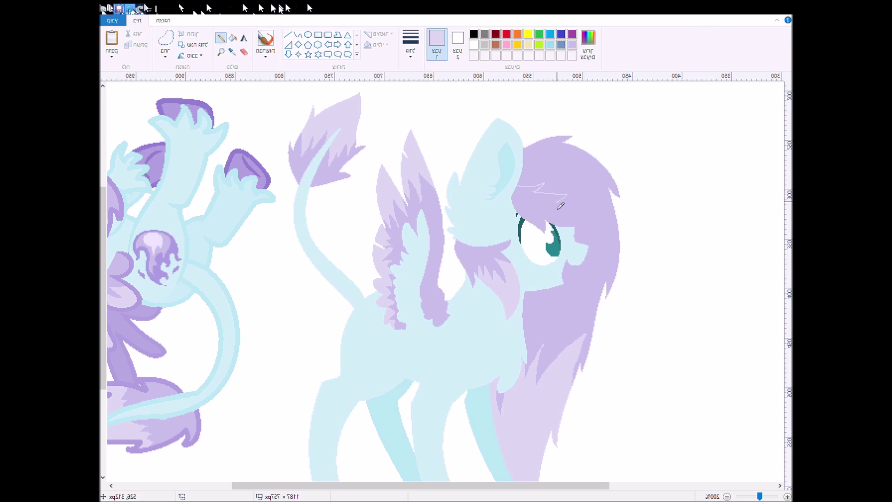
pyautogui.click(233, 38)
pyautogui.click(558, 204)
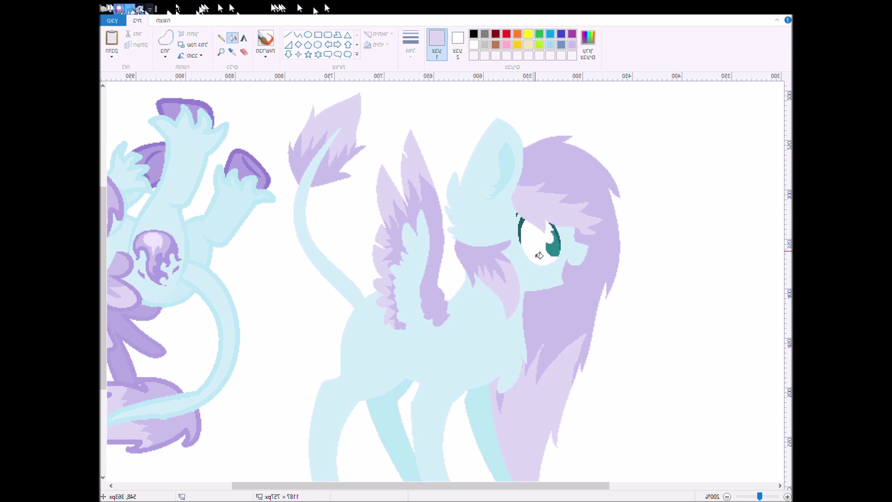
# Step: Sample the medium purple from the reference pony's hoof as the drawing colour for the feet
pyautogui.scroll(-3, 558, 233)
pyautogui.click(232, 53)
pyautogui.scroll(4, 149, 158)
pyautogui.click(149, 158)
pyautogui.click(221, 52)
pyautogui.click(418, 441)
pyautogui.click(398, 302)
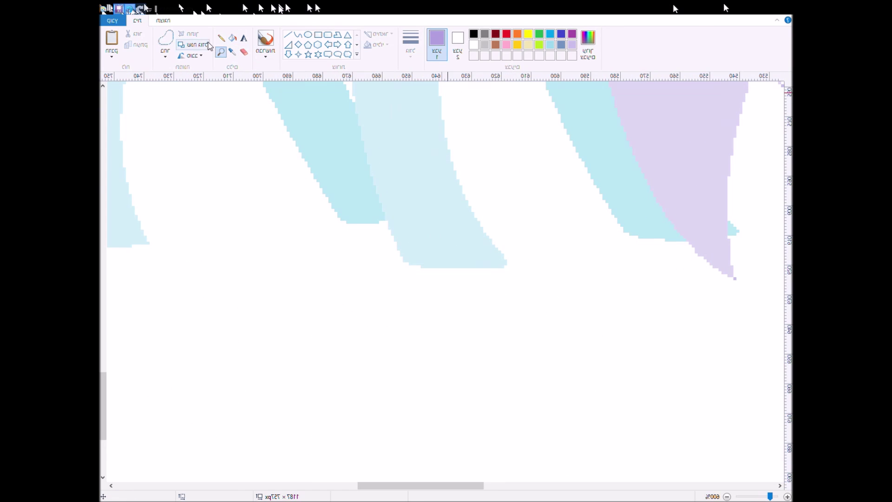
# Step: Pencil zigzag lines across the feet of the two near legs and fill the hooves below with medium purple
pyautogui.click(221, 38)
pyautogui.moveTo(417, 210); pyautogui.dragTo(397, 236)
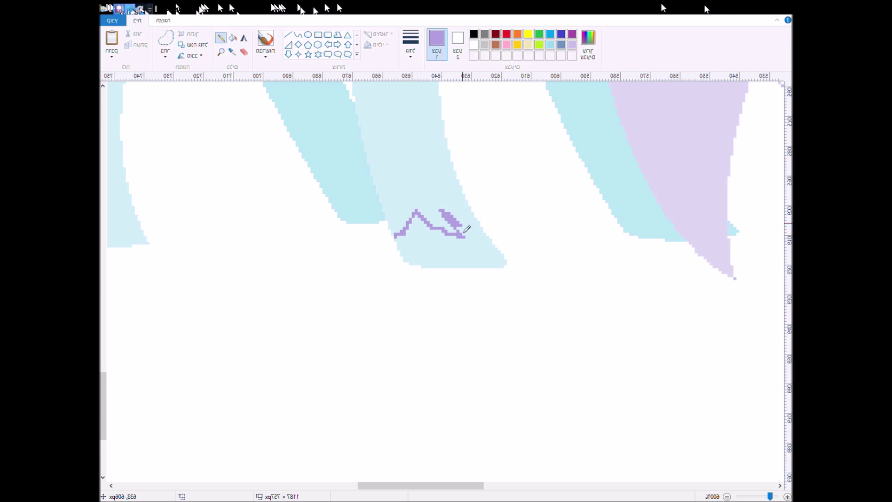
pyautogui.click(134, 10)
pyautogui.moveTo(473, 213)
pyautogui.mouseDown()
pyautogui.moveTo(449, 261)
pyautogui.moveTo(397, 248)
pyautogui.moveTo(358, 214)
pyautogui.moveTo(326, 231)
pyautogui.mouseUp()
pyautogui.hscroll(-5, 405, 488)
pyautogui.click(232, 38)
pyautogui.click(367, 238)
pyautogui.click(704, 261)
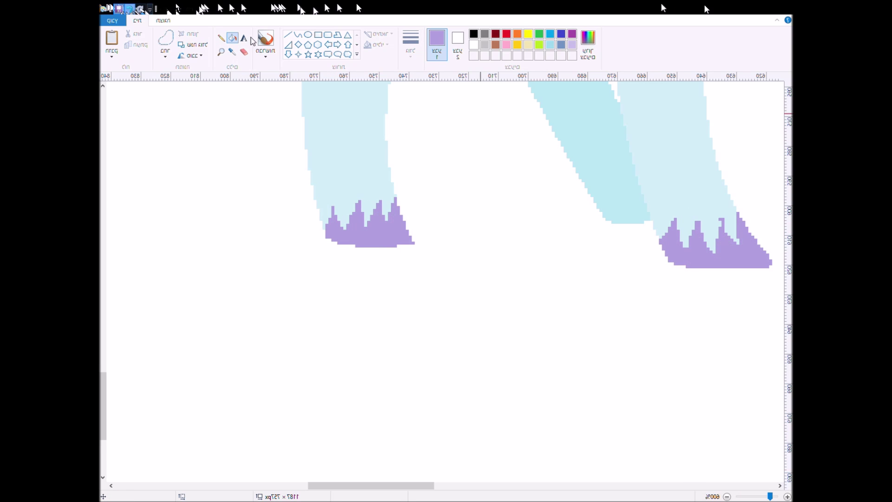
# Step: Pencil pale blue fur tufts over the ankles of the two near legs
pyautogui.click(221, 38)
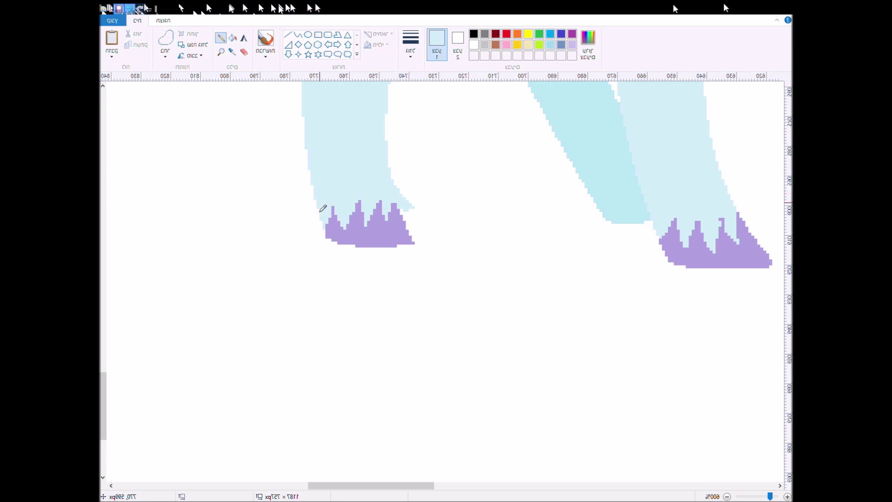
pyautogui.hscroll(3, 368, 483)
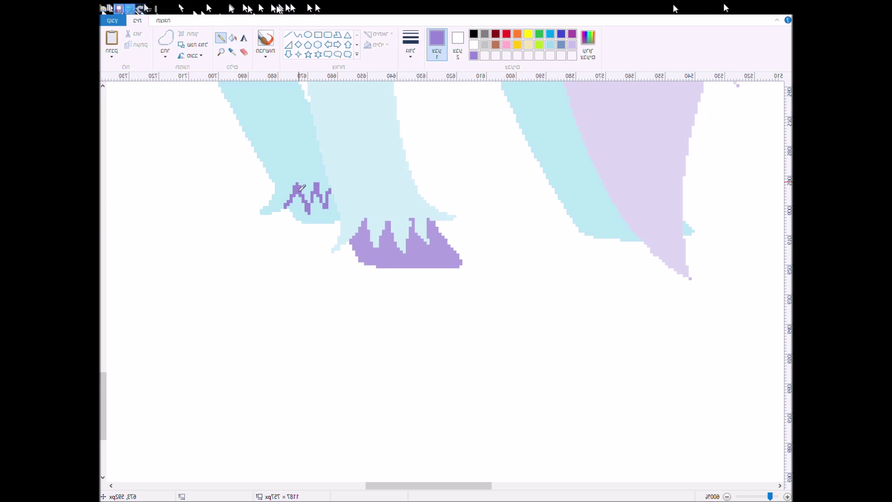
# Step: Pencil zigzags across the feet of both far legs and fill the hooves, including the piece beyond the mane, with darker purple
pyautogui.moveTo(567, 210); pyautogui.dragTo(609, 199)
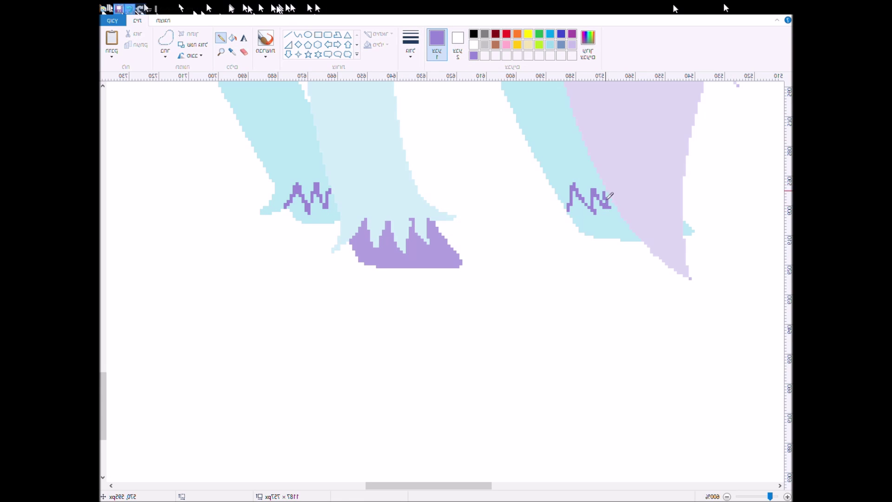
pyautogui.click(232, 38)
pyautogui.click(600, 227)
pyautogui.click(689, 230)
pyautogui.click(311, 214)
# Step: Sample the far legs' blue and pencil fur tufts around the far foreleg's ankle
pyautogui.click(232, 51)
pyautogui.click(227, 83)
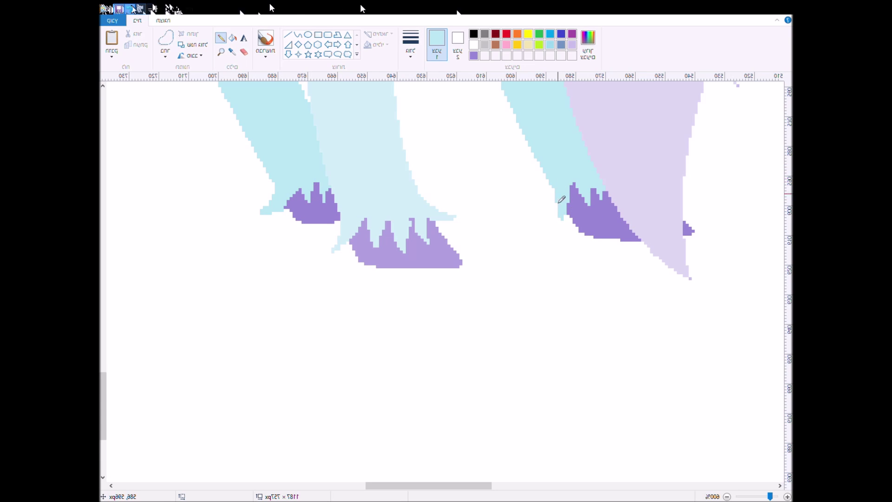
pyautogui.moveTo(561, 199); pyautogui.dragTo(553, 229)
pyautogui.click(603, 180)
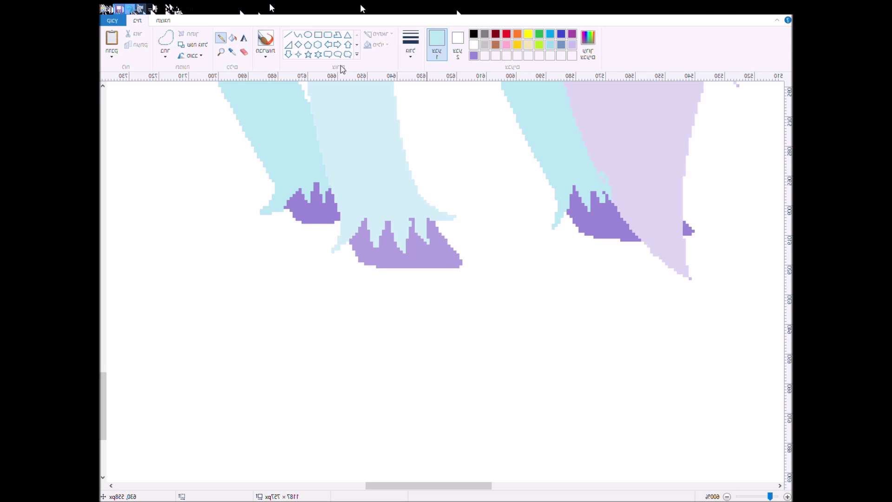
pyautogui.moveTo(684, 210); pyautogui.dragTo(694, 207)
# Step: Select the whole reference pony with a free-form selection and delete it from the canvas
pyautogui.scroll(-4, 726, 446)
pyautogui.scroll(5, 275, 218)
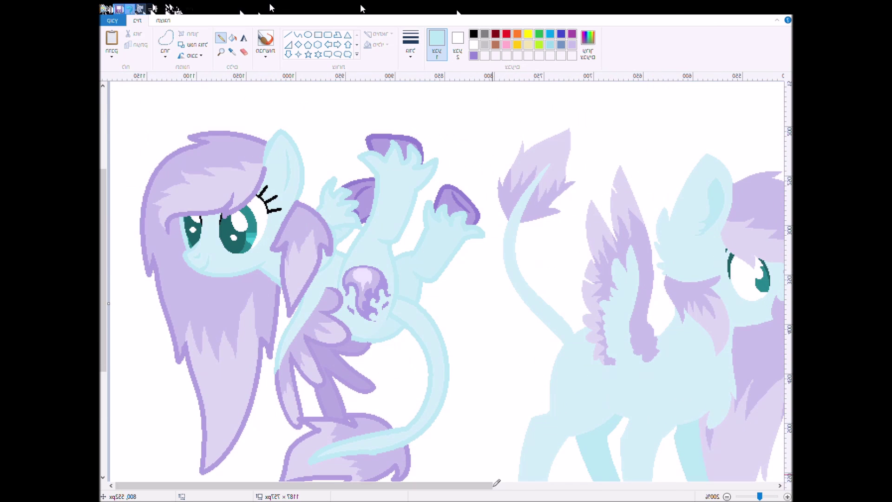
pyautogui.click(165, 38)
pyautogui.scroll(-5, 326, 310)
pyautogui.scroll(3, 326, 310)
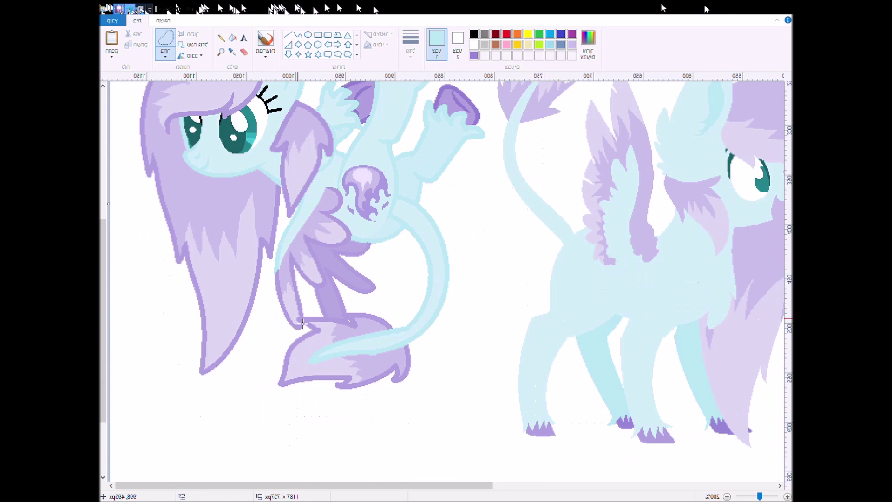
pyautogui.scroll(3, 478, 249)
pyautogui.scroll(3, 478, 249)
pyautogui.moveTo(480, 274)
pyautogui.mouseDown()
pyautogui.moveTo(496, 327)
pyautogui.moveTo(209, 442)
pyautogui.moveTo(414, 283)
pyautogui.moveTo(465, 297)
pyautogui.mouseUp()
pyautogui.press('Delete')
# Step: Paste the purple flame picture, shrink it to 41 × 55 px and place it on the pony's hip as a cutie mark
pyautogui.click(112, 87)
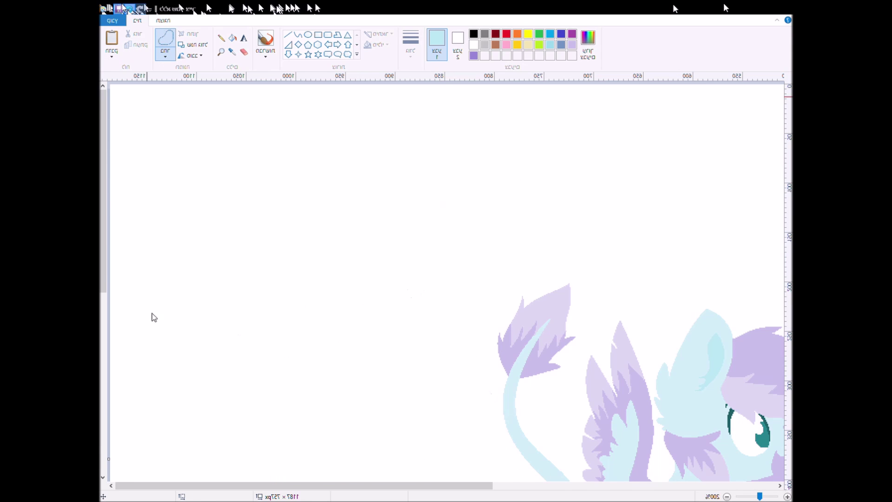
pyautogui.hotkey('ctrl', 'v')
pyautogui.scroll(-5, 375, 302)
pyautogui.moveTo(280, 327); pyautogui.dragTo(267, 406)
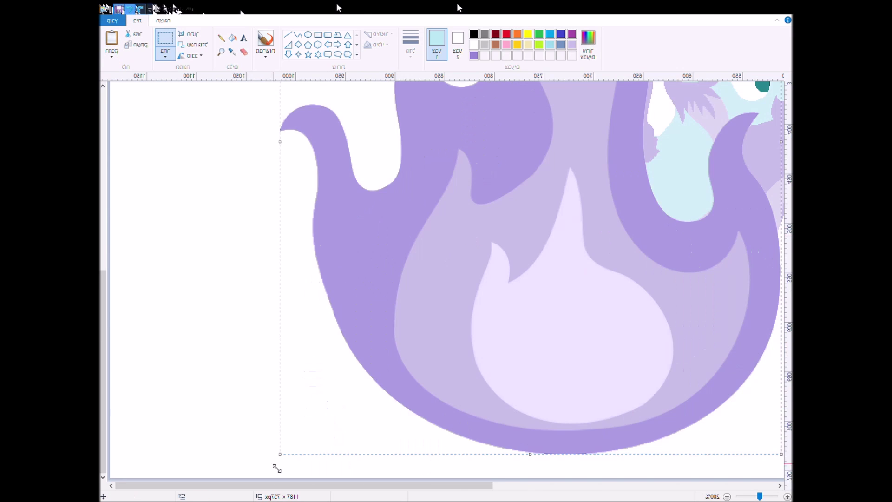
pyautogui.moveTo(275, 466); pyautogui.dragTo(253, 464)
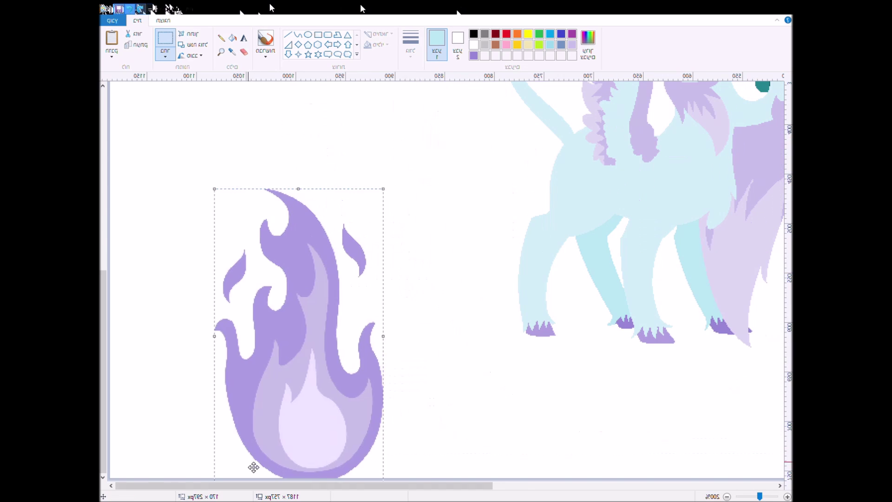
pyautogui.moveTo(298, 339); pyautogui.dragTo(404, 211)
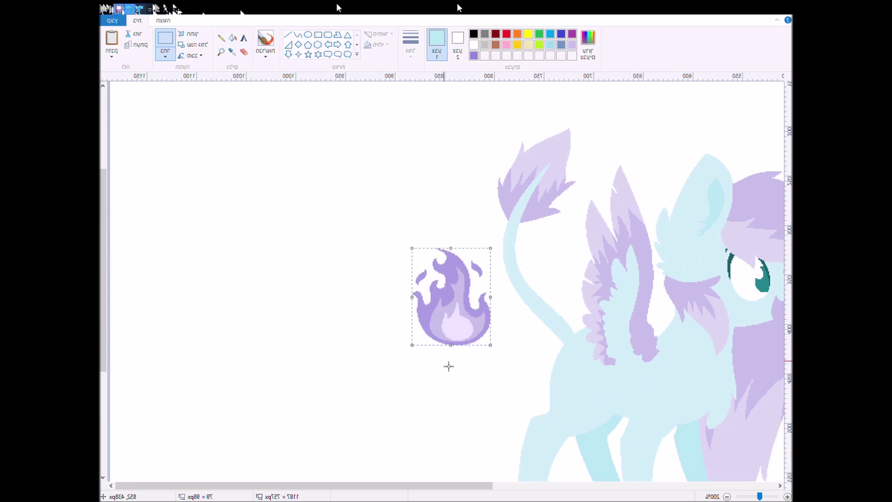
pyautogui.moveTo(449, 341); pyautogui.dragTo(558, 418)
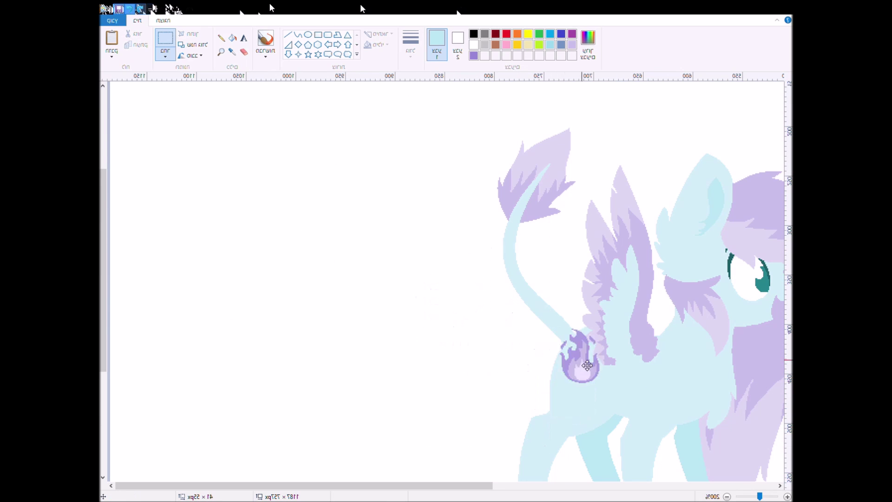
pyautogui.click(474, 393)
# Step: Reduce the canvas to 350 × 428 px so that it closely frames the pony
pyautogui.hscroll(5, 474, 393)
pyautogui.scroll(-4, 562, 357)
pyautogui.scroll(-2, 601, 199)
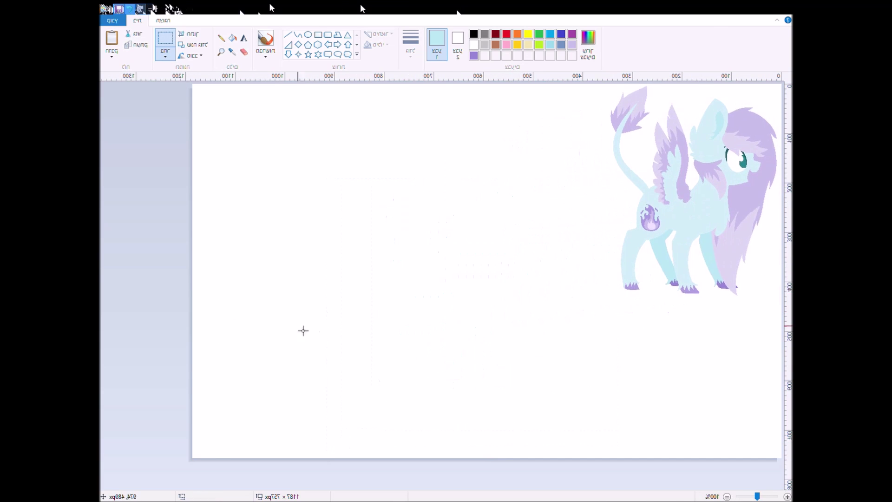
pyautogui.moveTo(192, 458); pyautogui.dragTo(595, 338)
pyautogui.moveTo(594, 209); pyautogui.dragTo(608, 215)
pyautogui.moveTo(692, 336); pyautogui.dragTo(694, 296)
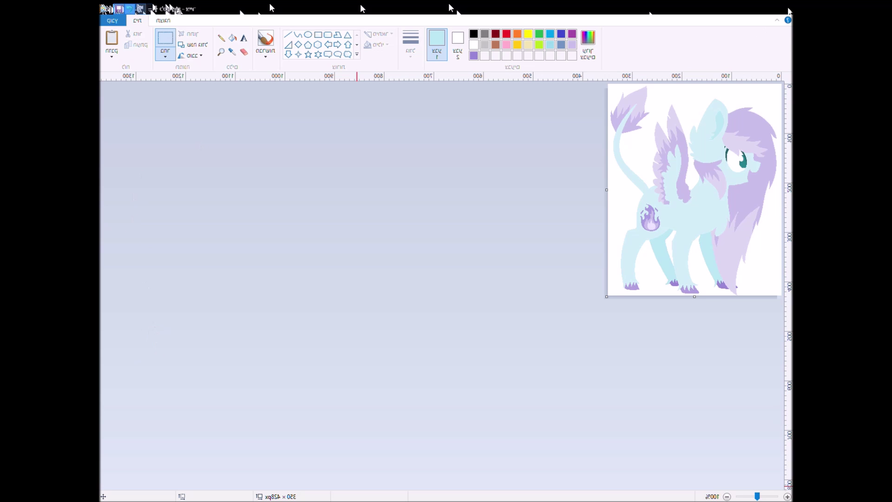
pyautogui.scroll(7, 694, 190)
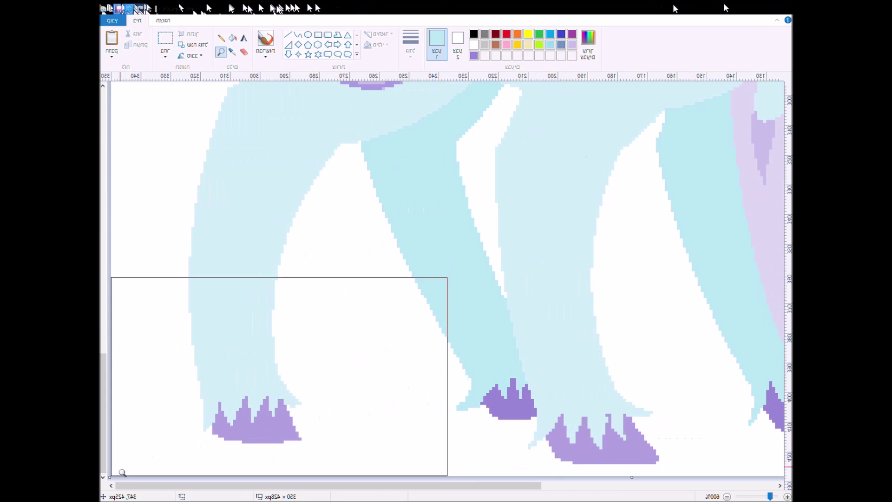
pyautogui.click(221, 37)
pyautogui.click(411, 42)
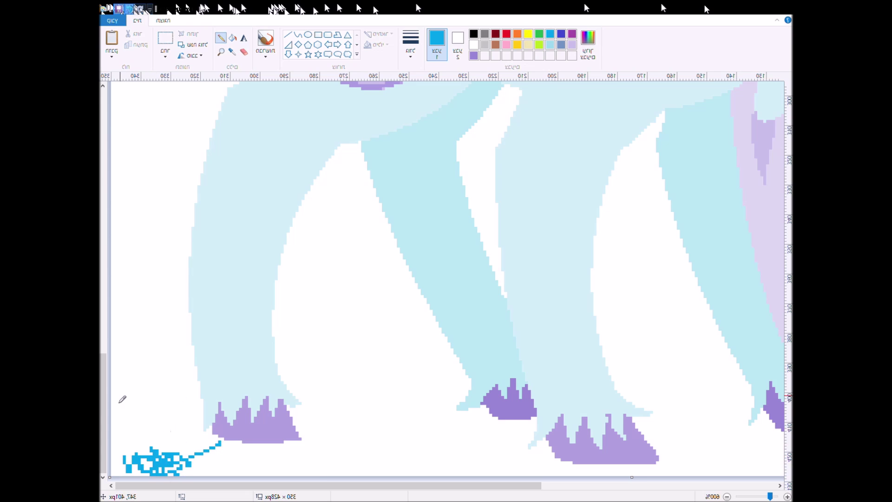
pyautogui.scroll(-5, 788, 8)
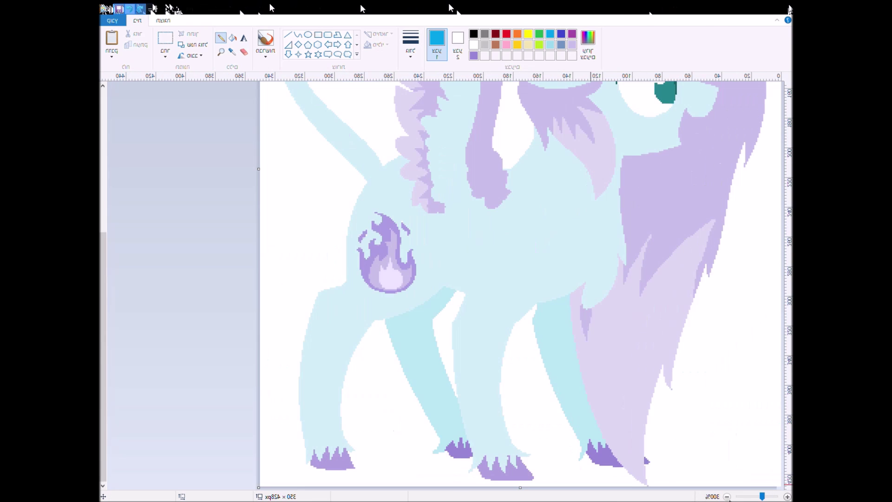
# Step: Enlarge the canvas to 371 × 451 px
pyautogui.click(727, 496)
pyautogui.click(727, 496)
# Step: Write a turquoise freehand signature in the empty canvas corner below the near hind hoof
pyautogui.click(220, 51)
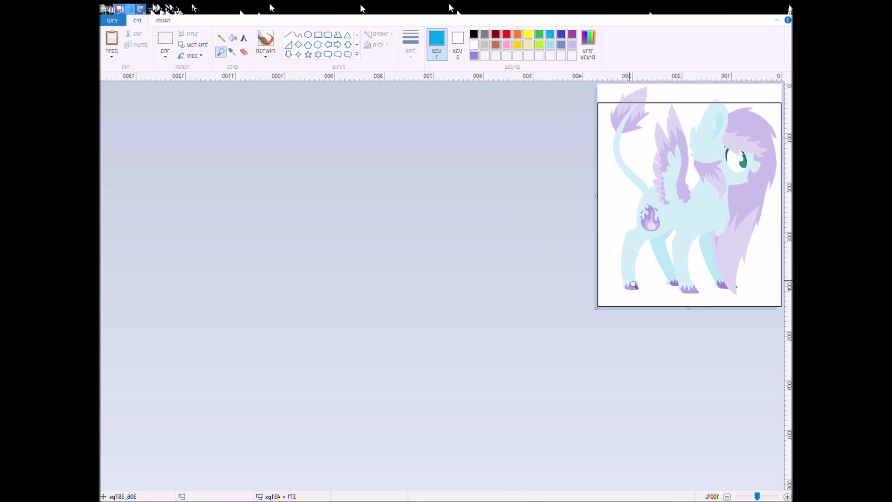
pyautogui.click(613, 273)
pyautogui.click(171, 436)
pyautogui.moveTo(126, 413); pyautogui.dragTo(124, 462)
pyautogui.moveTo(169, 409)
pyautogui.mouseDown()
pyautogui.moveTo(212, 450)
pyautogui.moveTo(274, 458)
pyautogui.mouseUp()
pyautogui.keyDown('ctrl'); pyautogui.scroll(-6, 169, 372); pyautogui.keyUp('ctrl')
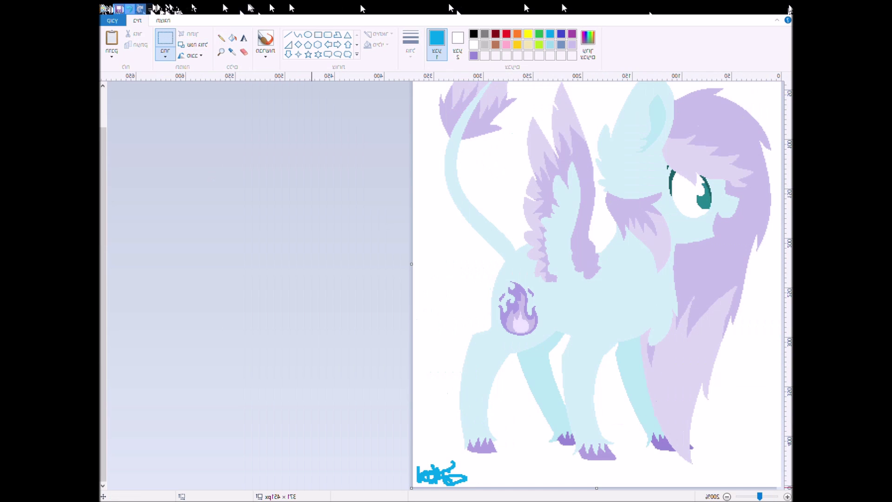
# Step: Widen the canvas to 604 × 451 px and paste a second flame, shrunk, in the empty area behind the pony
pyautogui.moveTo(412, 264); pyautogui.dragTo(180, 263)
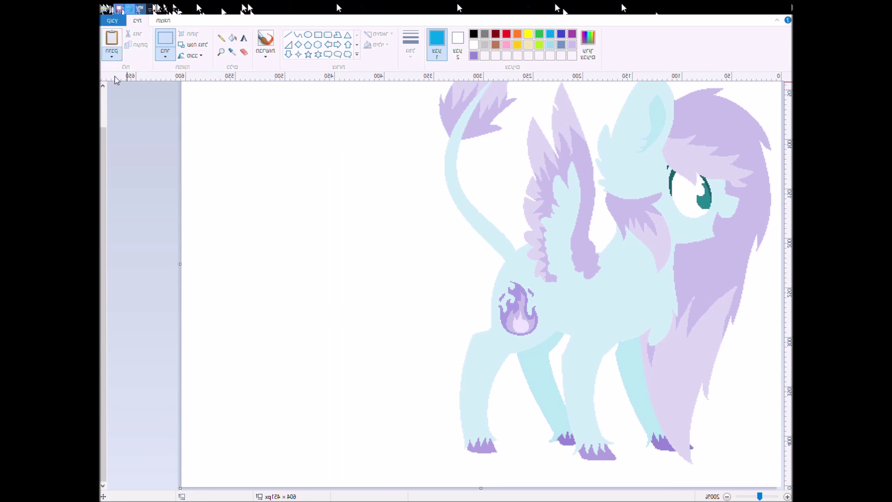
pyautogui.click(112, 44)
pyautogui.hotkey('ctrl', 'z')
pyautogui.hotkey('ctrl', 'v')
pyautogui.moveTo(483, 235); pyautogui.dragTo(271, 386)
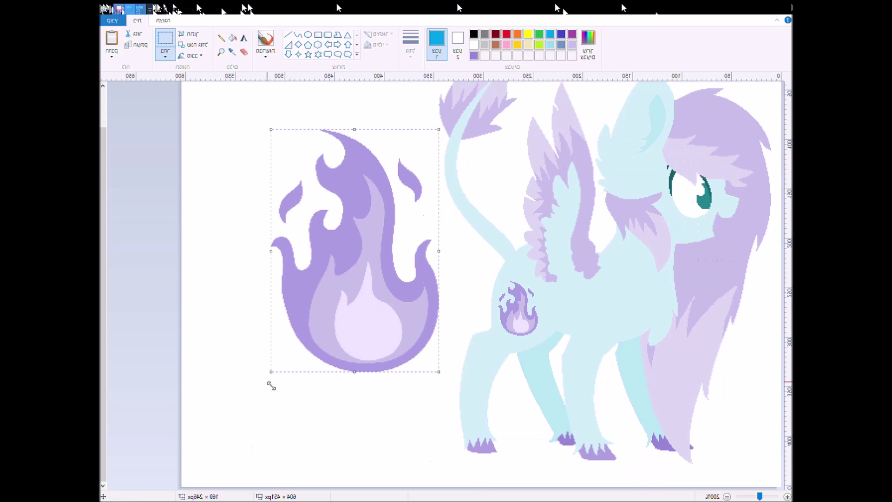
pyautogui.moveTo(397, 190); pyautogui.dragTo(392, 187)
pyautogui.moveTo(416, 158); pyautogui.dragTo(344, 223)
pyautogui.click(221, 52)
pyautogui.click(489, 131)
pyautogui.click(490, 132)
pyautogui.click(298, 35)
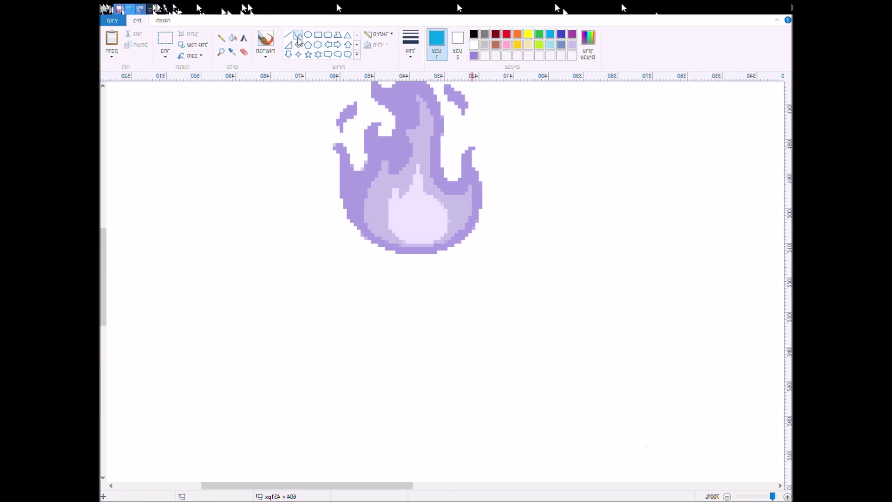
pyautogui.click(243, 38)
pyautogui.moveTo(553, 336); pyautogui.dragTo(147, 478)
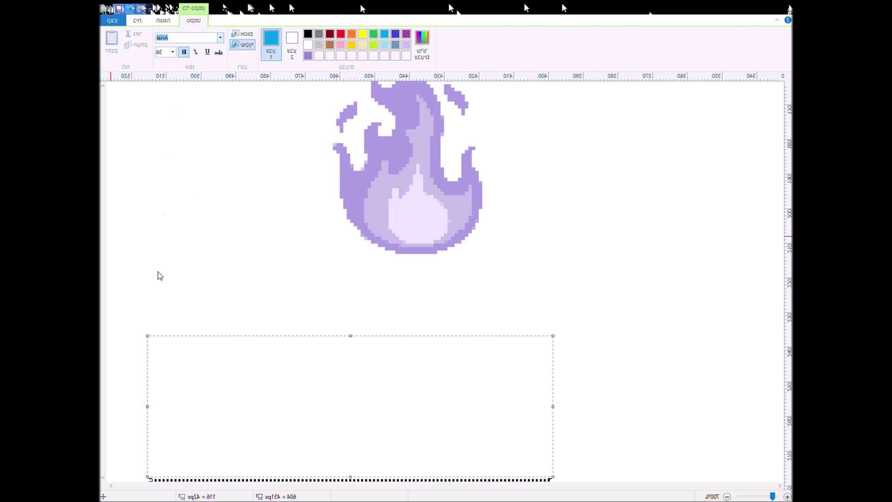
pyautogui.write("'")
pyautogui.click(160, 104)
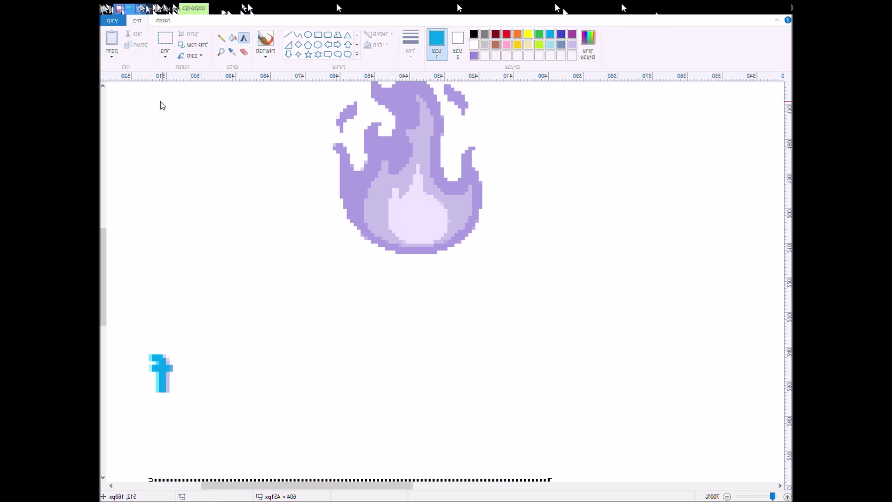
pyautogui.hotkey('ctrl', 'z')
# Step: Try a turquoise text label "purple fire" in bold Segoe UI Black, size 11, below the separate flame
pyautogui.click(235, 288)
pyautogui.write('p')
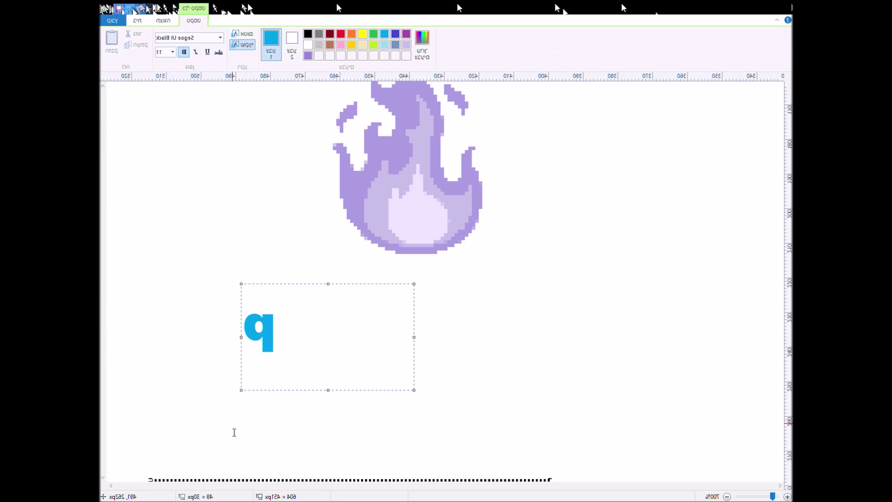
pyautogui.write('urple fire')
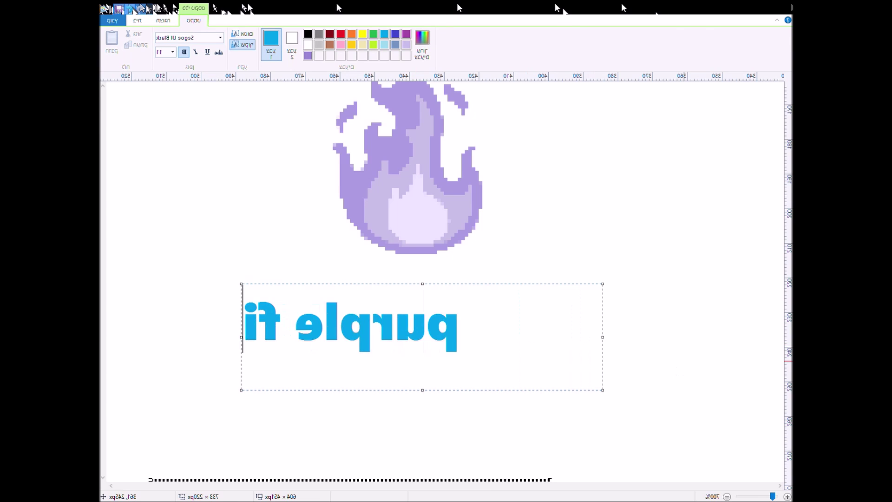
pyautogui.click(673, 368)
pyautogui.moveTo(537, 279)
pyautogui.mouseDown()
pyautogui.moveTo(225, 398)
pyautogui.moveTo(269, 372)
pyautogui.mouseUp()
pyautogui.moveTo(372, 325); pyautogui.dragTo(372, 242)
pyautogui.hotkey('ctrl', 'z')
pyautogui.hotkey('ctrl', 'z')
# Step: Draw a large letter P with thick turquoise curves in the empty area below the separate flame
pyautogui.scroll(1, 596, 297)
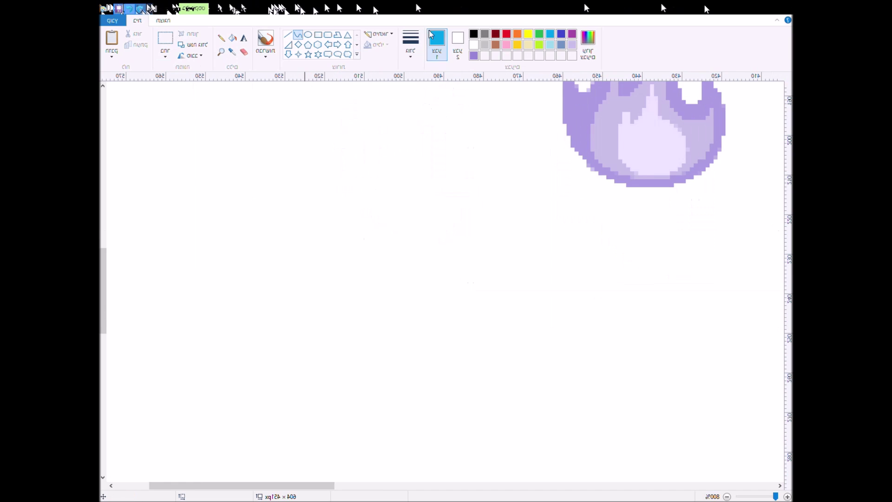
pyautogui.moveTo(477, 233); pyautogui.dragTo(478, 290)
pyautogui.moveTo(483, 219); pyautogui.dragTo(478, 393)
pyautogui.moveTo(398, 265)
pyautogui.mouseDown()
pyautogui.moveTo(344, 286)
pyautogui.moveTo(426, 390)
pyautogui.mouseUp()
pyautogui.moveTo(396, 345); pyautogui.dragTo(405, 362)
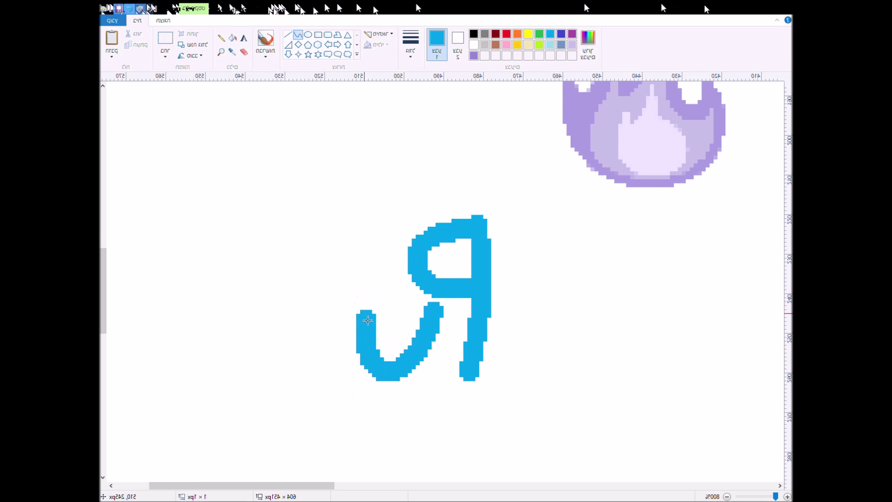
# Step: Draw a rounded turquoise letter u with a trailing tail after the P, replacing the first attempt
pyautogui.moveTo(367, 319); pyautogui.dragTo(327, 390)
pyautogui.click(129, 10)
pyautogui.moveTo(363, 305); pyautogui.dragTo(418, 304)
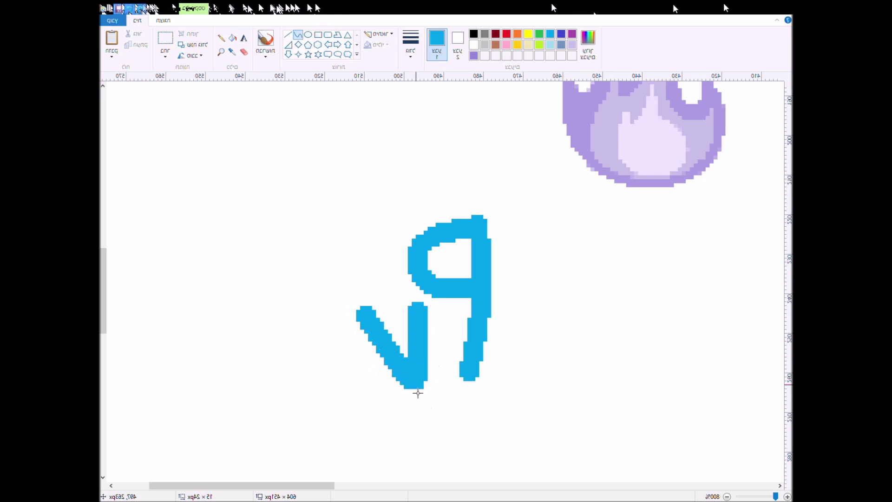
pyautogui.moveTo(354, 346); pyautogui.dragTo(326, 390)
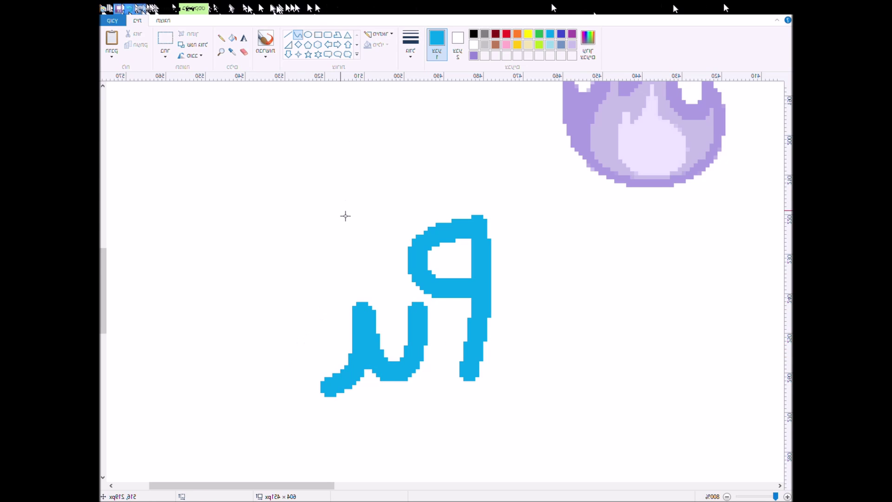
# Step: Draw the stem and arm of a turquoise letter r after the u
pyautogui.moveTo(342, 304); pyautogui.dragTo(326, 395)
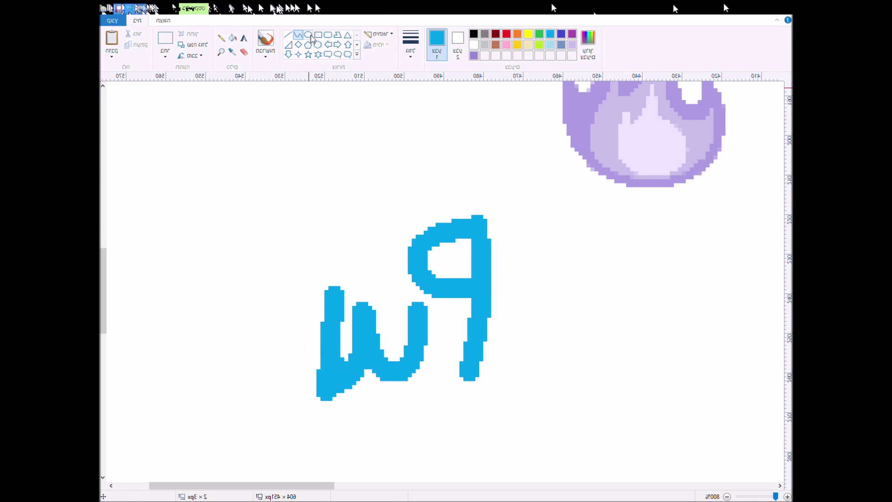
pyautogui.moveTo(265, 316); pyautogui.dragTo(315, 324)
pyautogui.scroll(-3, 280, 300)
# Step: Copy the hand-drawn P and paste a smaller copy, 35 × 52 px, after the r as the second p
pyautogui.moveTo(253, 258); pyautogui.dragTo(207, 219)
pyautogui.click(142, 8)
pyautogui.moveTo(437, 211)
pyautogui.mouseDown()
pyautogui.moveTo(464, 326)
pyautogui.moveTo(448, 290)
pyautogui.mouseUp()
pyautogui.hotkey('ctrl', 'c')
pyautogui.click(112, 39)
pyautogui.moveTo(634, 309); pyautogui.dragTo(249, 340)
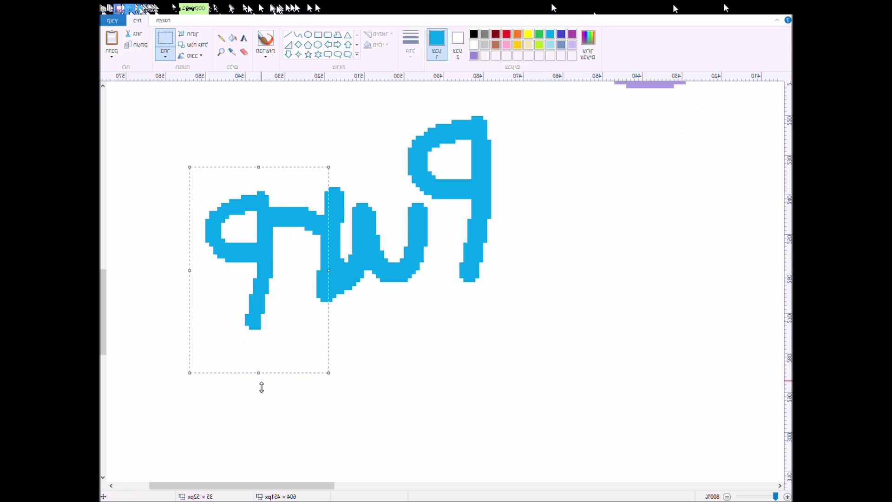
# Step: Draw a tall turquoise l and a looped e with a trailing tail to finish the hand-drawn word "Purple"
pyautogui.click(424, 360)
pyautogui.hscroll(-3, 424, 360)
pyautogui.click(298, 35)
pyautogui.moveTo(325, 160); pyautogui.dragTo(328, 312)
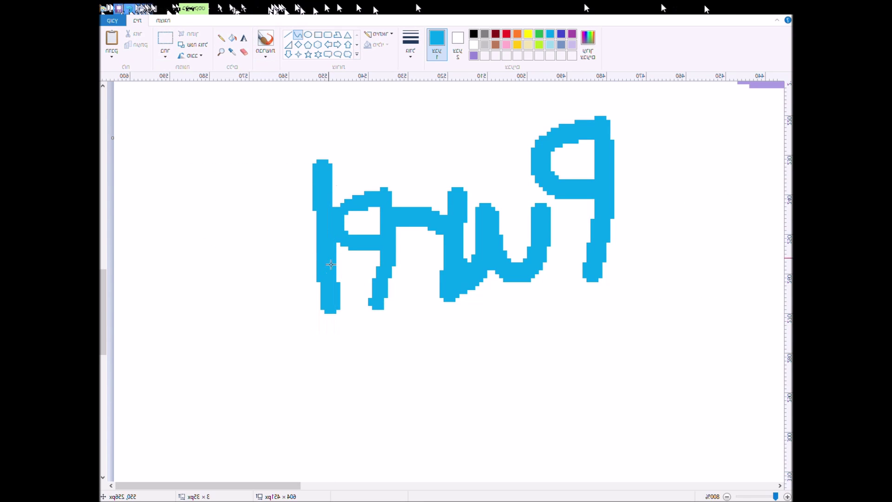
pyautogui.moveTo(253, 263); pyautogui.dragTo(297, 312)
pyautogui.moveTo(284, 279); pyautogui.dragTo(279, 204)
pyautogui.moveTo(297, 241)
pyautogui.mouseDown()
pyautogui.moveTo(312, 277)
pyautogui.moveTo(269, 241)
pyautogui.moveTo(250, 279)
pyautogui.mouseUp()
# Step: Select the whole hand-drawn word "Purple" and shrink it into a more compact size
pyautogui.click(165, 39)
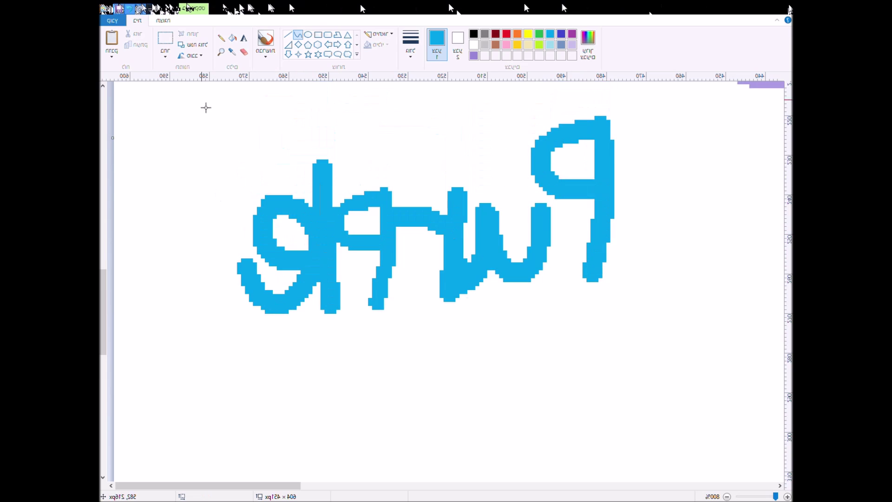
pyautogui.moveTo(205, 106); pyautogui.dragTo(636, 355)
pyautogui.moveTo(200, 358)
pyautogui.mouseDown()
pyautogui.moveTo(389, 285)
pyautogui.moveTo(427, 328)
pyautogui.mouseUp()
# Step: Select the letters "urple" with a free-form outline and move them up against the stem of the P
pyautogui.click(165, 56)
pyautogui.click(139, 99)
pyautogui.moveTo(565, 355)
pyautogui.mouseDown()
pyautogui.moveTo(636, 235)
pyautogui.moveTo(578, 357)
pyautogui.mouseUp()
pyautogui.moveTo(305, 368); pyautogui.dragTo(334, 358)
pyautogui.click(389, 330)
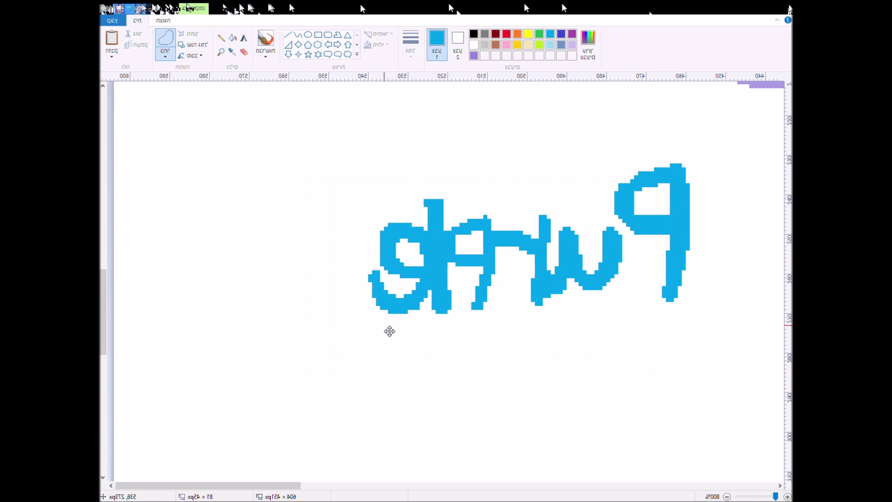
pyautogui.moveTo(379, 420)
pyautogui.mouseDown()
pyautogui.moveTo(342, 214)
pyautogui.moveTo(614, 326)
pyautogui.moveTo(442, 350)
pyautogui.mouseUp()
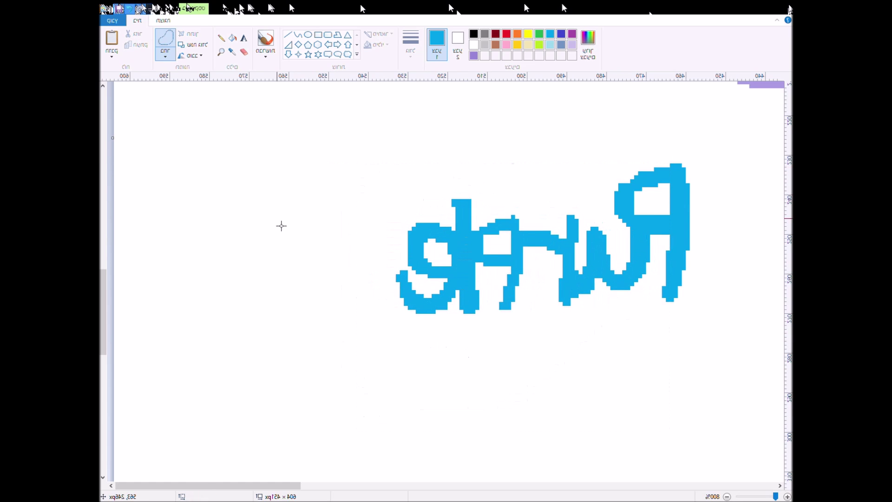
pyautogui.scroll(-2, 268, 197)
pyautogui.click(220, 37)
pyautogui.moveTo(343, 195)
pyautogui.mouseDown()
pyautogui.moveTo(348, 318)
pyautogui.moveTo(309, 235)
pyautogui.moveTo(364, 225)
pyautogui.mouseUp()
pyautogui.hotkey('ctrl', 'z')
pyautogui.scroll(-2, 357, 231)
pyautogui.hscroll(5, 358, 231)
pyautogui.scroll(2, 358, 231)
pyautogui.hotkey('ctrl', 'z')
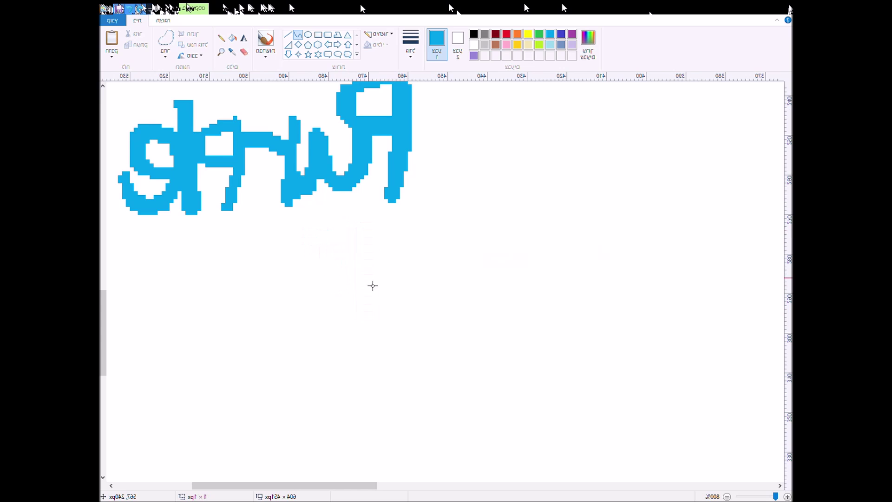
# Step: Draw a large turquoise F and a dotted i in the empty area below the word "Purple"
pyautogui.moveTo(381, 285); pyautogui.dragTo(389, 403)
pyautogui.moveTo(382, 292); pyautogui.dragTo(307, 293)
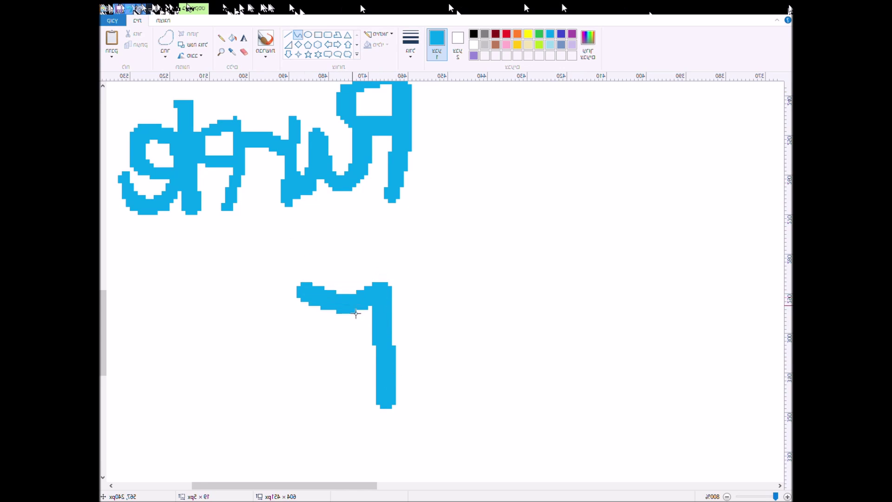
pyautogui.moveTo(345, 345); pyautogui.dragTo(304, 353)
pyautogui.moveTo(263, 331); pyautogui.dragTo(269, 366)
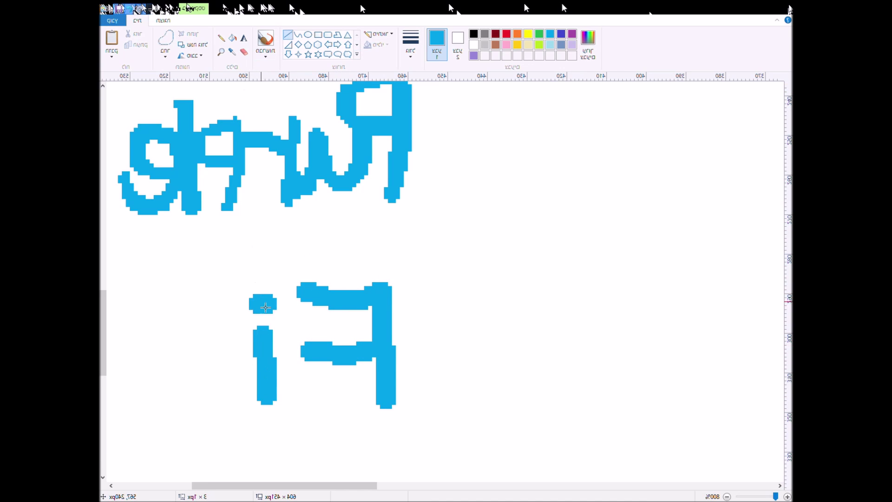
pyautogui.hscroll(-2, 232, 201)
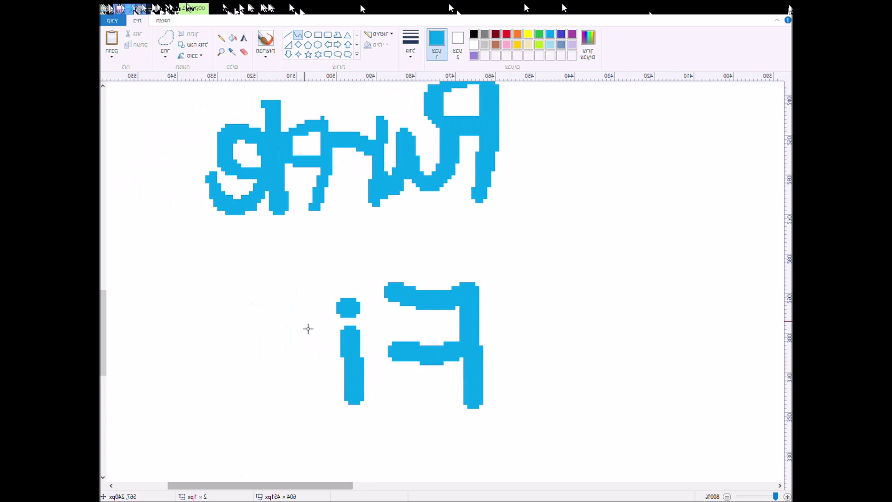
# Step: Draw a turquoise r and a looped e after the i to complete the word "Fire"
pyautogui.moveTo(302, 321); pyautogui.dragTo(303, 405)
pyautogui.scroll(-3, 215, 287)
pyautogui.moveTo(142, 299)
pyautogui.mouseDown()
pyautogui.moveTo(197, 215)
pyautogui.moveTo(242, 297)
pyautogui.moveTo(160, 254)
pyautogui.mouseUp()
# Step: Select the hand-drawn letters of "Fire", shrink them and move them up close beneath the word "Purple"
pyautogui.click(165, 39)
pyautogui.moveTo(199, 195)
pyautogui.mouseDown()
pyautogui.moveTo(353, 354)
pyautogui.moveTo(209, 400)
pyautogui.mouseUp()
pyautogui.moveTo(186, 326); pyautogui.dragTo(212, 348)
pyautogui.scroll(3, 213, 348)
pyautogui.moveTo(409, 413)
pyautogui.mouseDown()
pyautogui.moveTo(534, 288)
pyautogui.moveTo(368, 450)
pyautogui.moveTo(391, 415)
pyautogui.moveTo(404, 415)
pyautogui.mouseUp()
pyautogui.moveTo(291, 398)
pyautogui.mouseDown()
pyautogui.moveTo(350, 414)
pyautogui.moveTo(298, 408)
pyautogui.mouseUp()
pyautogui.moveTo(303, 390); pyautogui.dragTo(314, 390)
pyautogui.moveTo(269, 318); pyautogui.dragTo(409, 442)
pyautogui.moveTo(243, 434)
pyautogui.mouseDown()
pyautogui.moveTo(313, 396)
pyautogui.moveTo(286, 364)
pyautogui.moveTo(310, 342)
pyautogui.mouseUp()
pyautogui.scroll(5, 287, 365)
pyautogui.scroll(-3, 295, 354)
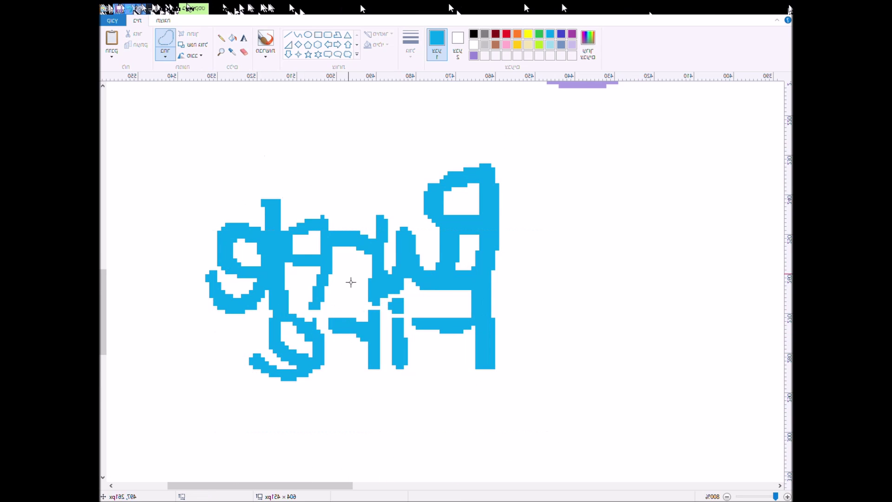
# Step: Undo the last placement of "Fire", then make the word smaller and place it again just under "Purple"
pyautogui.hotkey('ctrl', 'z')
pyautogui.scroll(-3, 350, 282)
pyautogui.moveTo(183, 353)
pyautogui.mouseDown()
pyautogui.moveTo(184, 444)
pyautogui.moveTo(209, 336)
pyautogui.mouseUp()
pyautogui.moveTo(318, 306); pyautogui.dragTo(323, 310)
pyautogui.click(228, 251)
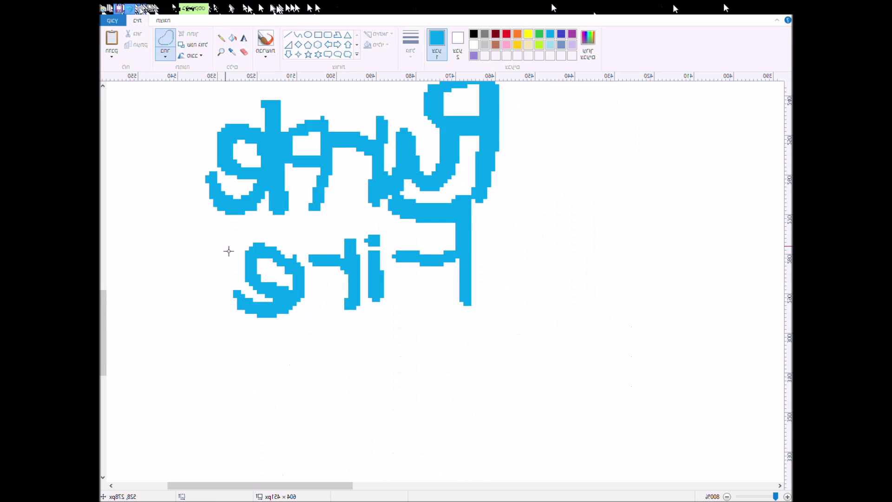
# Step: Select both words as one 107 × 80 px block and move them over the base of the separate flame
pyautogui.moveTo(229, 250); pyautogui.dragTo(504, 135)
pyautogui.moveTo(578, 163); pyautogui.dragTo(442, 422)
pyautogui.moveTo(207, 364)
pyautogui.mouseDown()
pyautogui.moveTo(356, 440)
pyautogui.moveTo(473, 324)
pyautogui.moveTo(384, 470)
pyautogui.moveTo(247, 458)
pyautogui.moveTo(282, 403)
pyautogui.mouseUp()
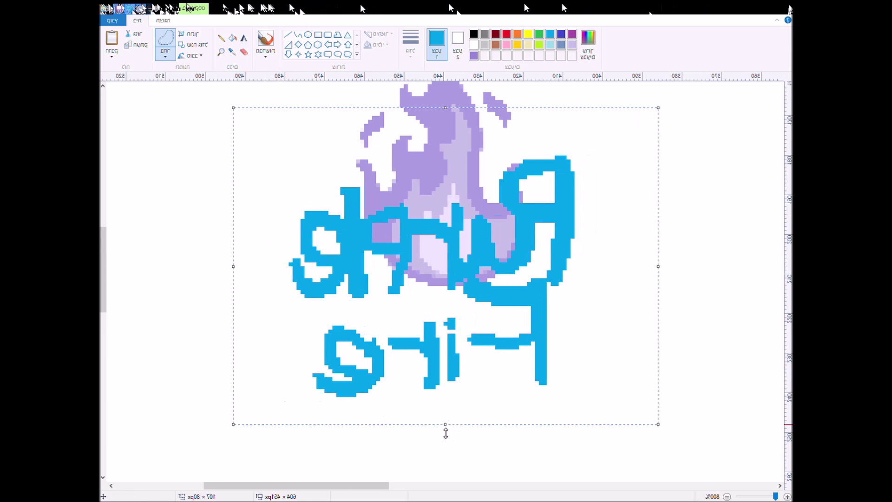
pyautogui.click(780, 353)
# Step: Shrink the flame-and-lettering logo, place it in the corner beside the pony's hind hooves, and narrow the canvas to 404 × 451 px
pyautogui.scroll(-2, 780, 353)
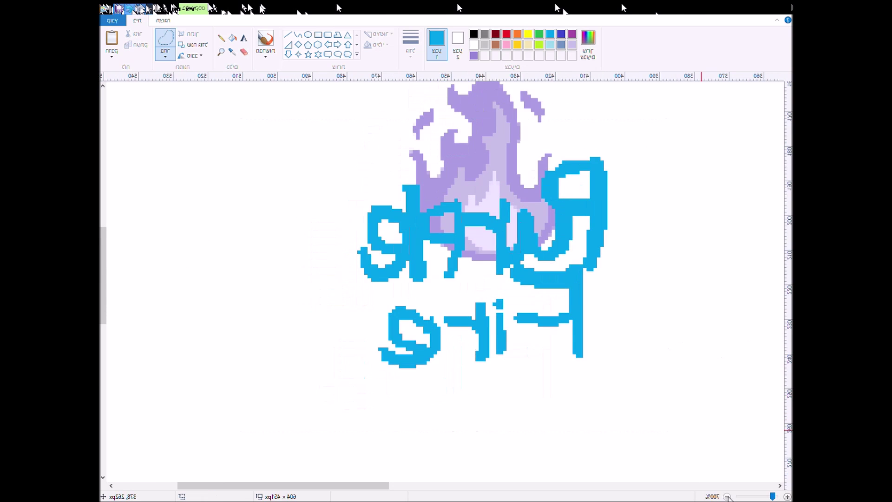
pyautogui.scroll(-5, 222, 168)
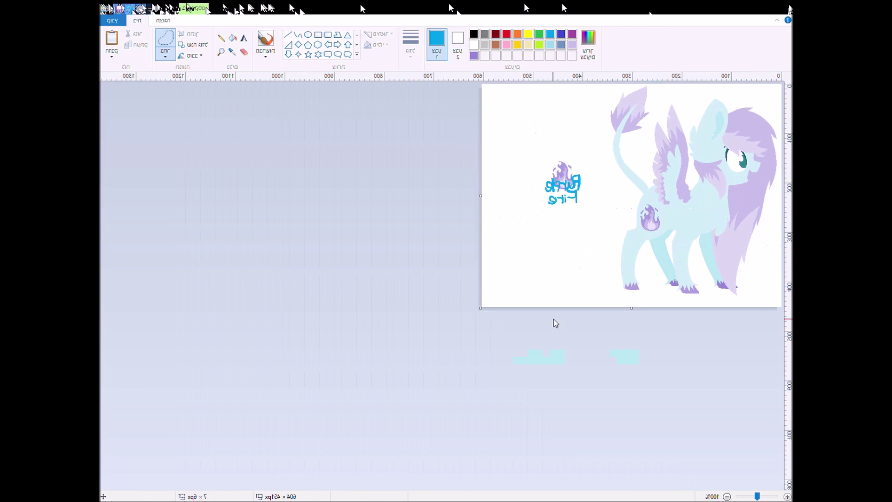
pyautogui.moveTo(612, 123); pyautogui.dragTo(530, 259)
pyautogui.moveTo(564, 213); pyautogui.dragTo(598, 323)
pyautogui.moveTo(477, 198); pyautogui.dragTo(581, 212)
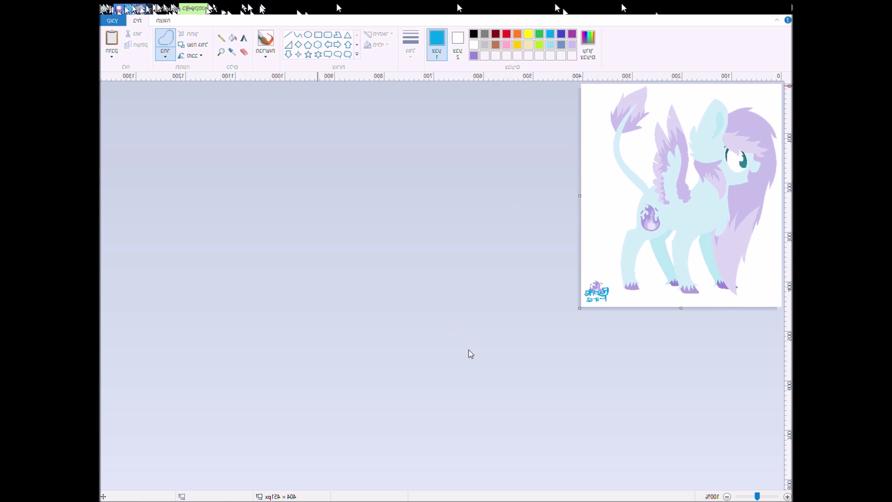